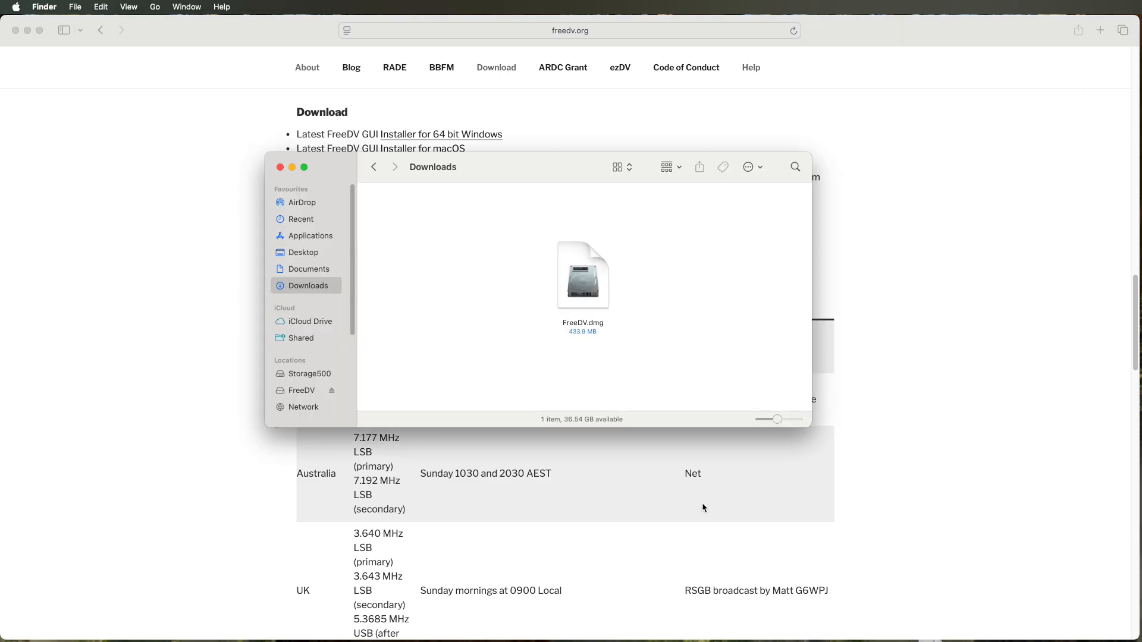
# Copy FreeDV from the FreeDV.dmg disk image into the Applications folder, then eject the image.
pyautogui.click(595, 295)
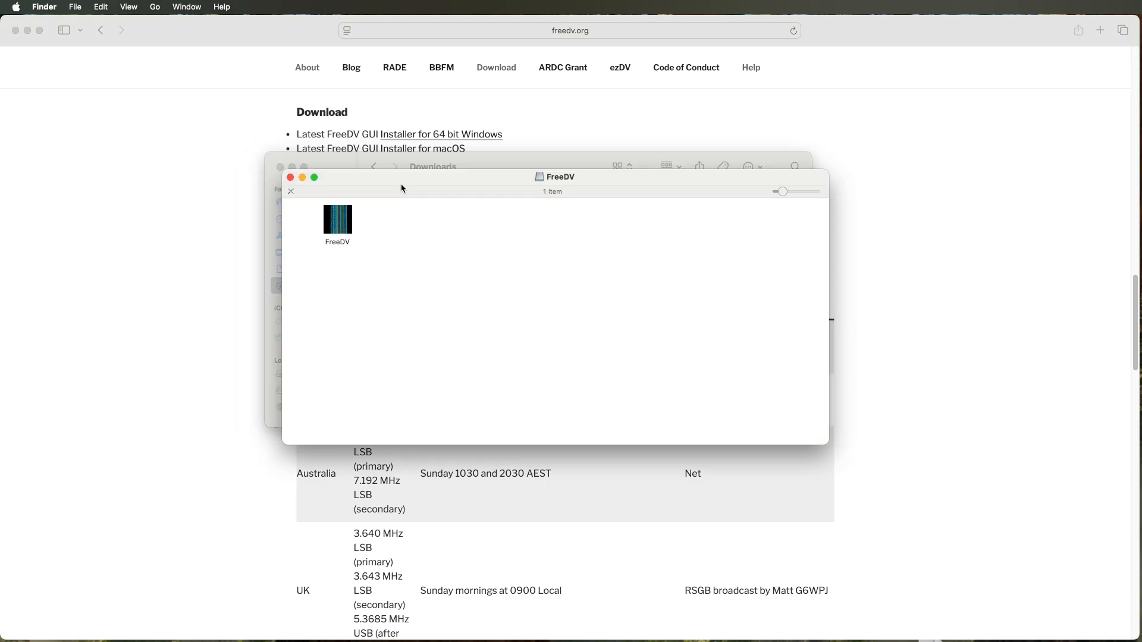
pyautogui.moveTo(539, 257); pyautogui.dragTo(325, 237)
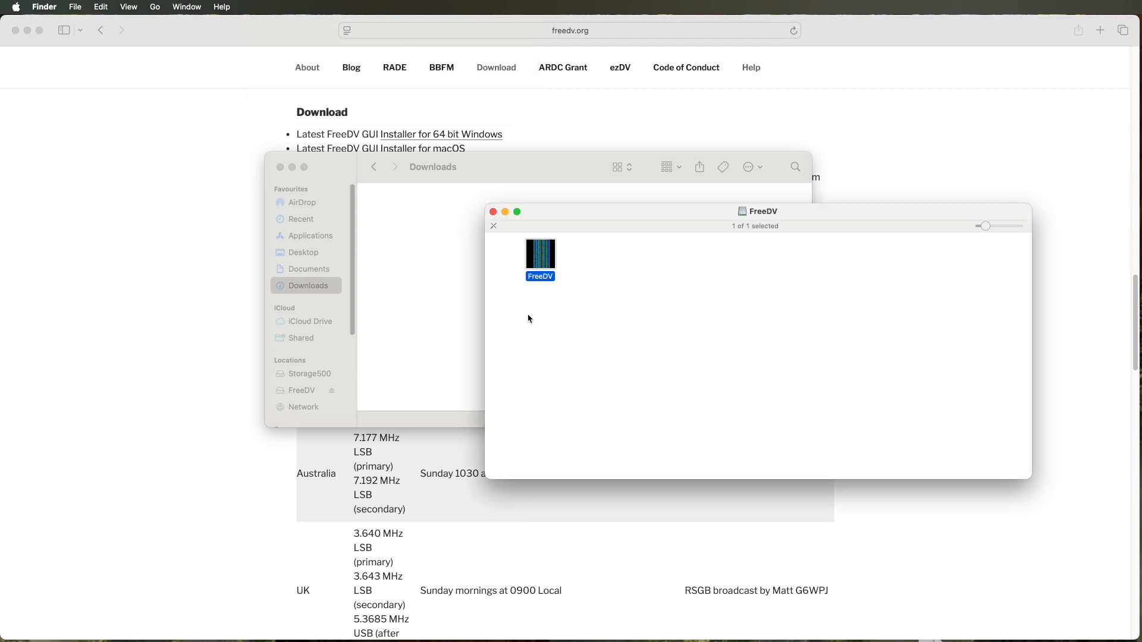
pyautogui.rightClick(616, 301)
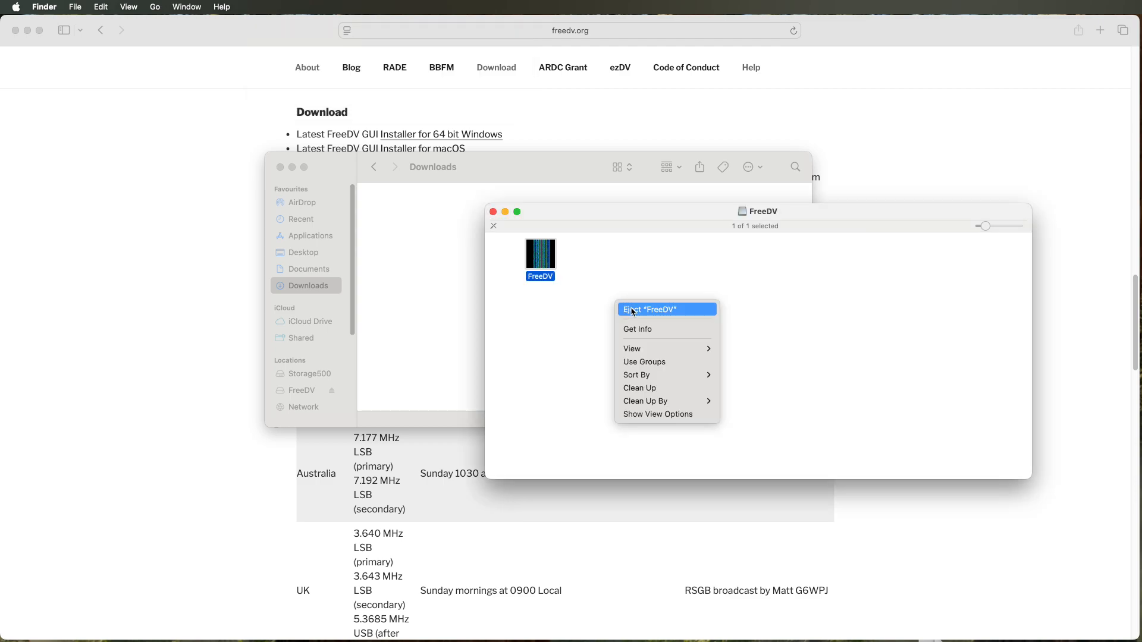
pyautogui.click(632, 310)
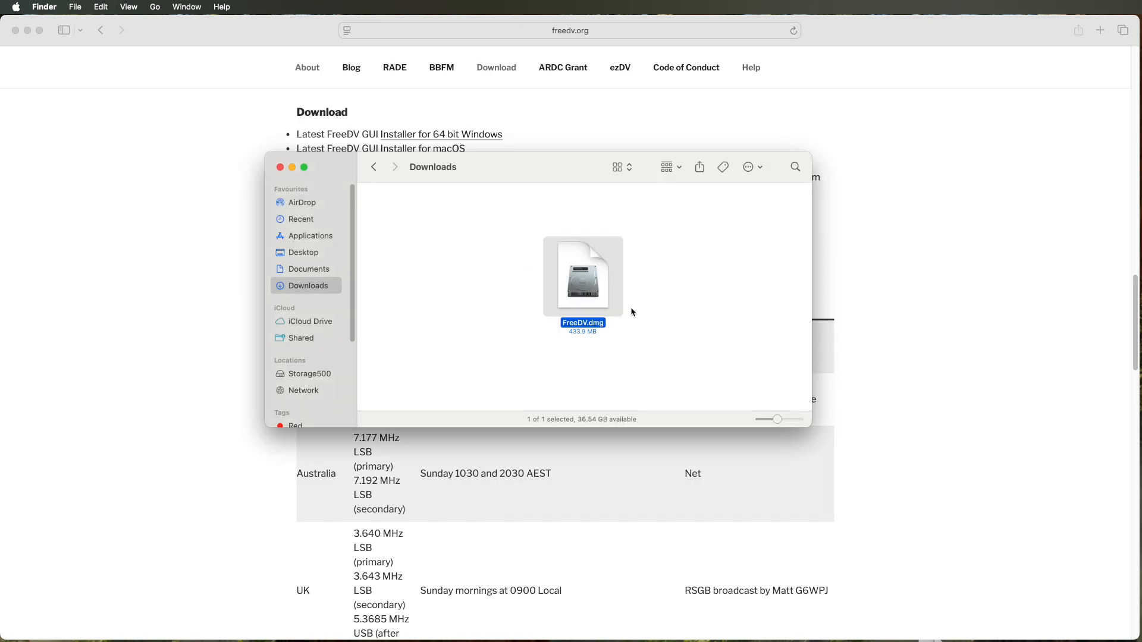
# Launch FreeDV from the Applications folder and approve opening the downloaded app.
pyautogui.click(320, 240)
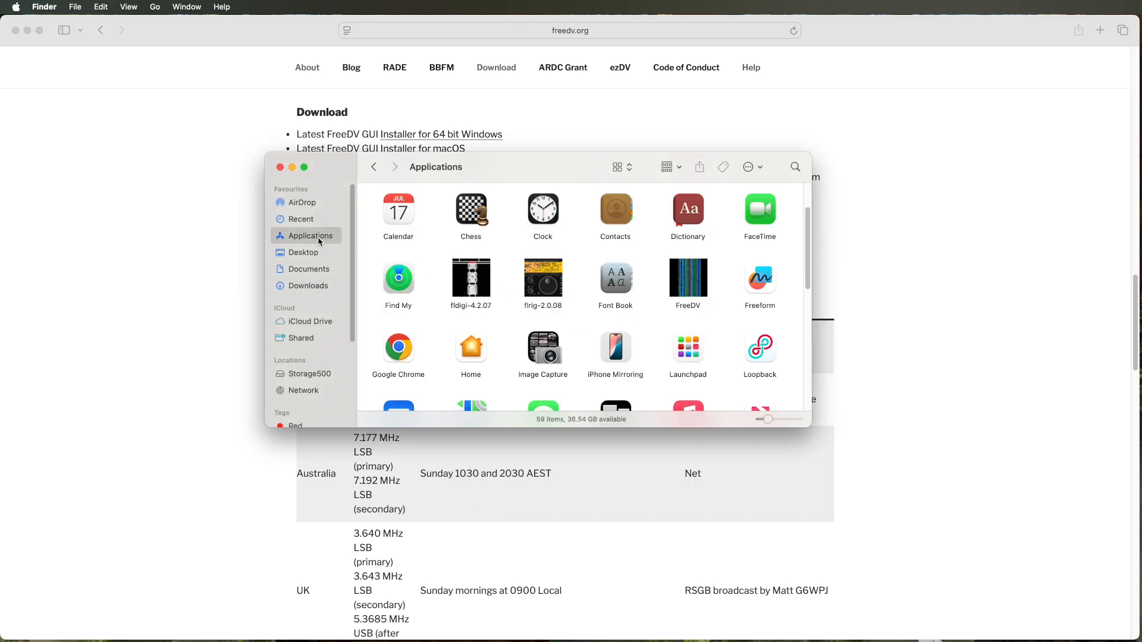
pyautogui.click(692, 281)
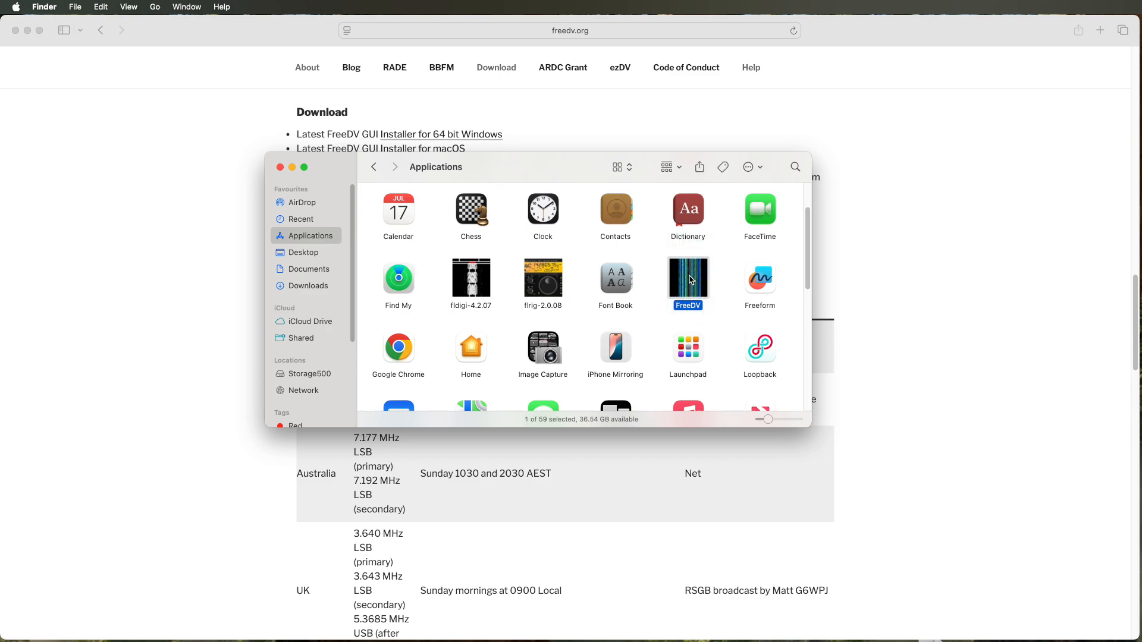
pyautogui.doubleClick(692, 280)
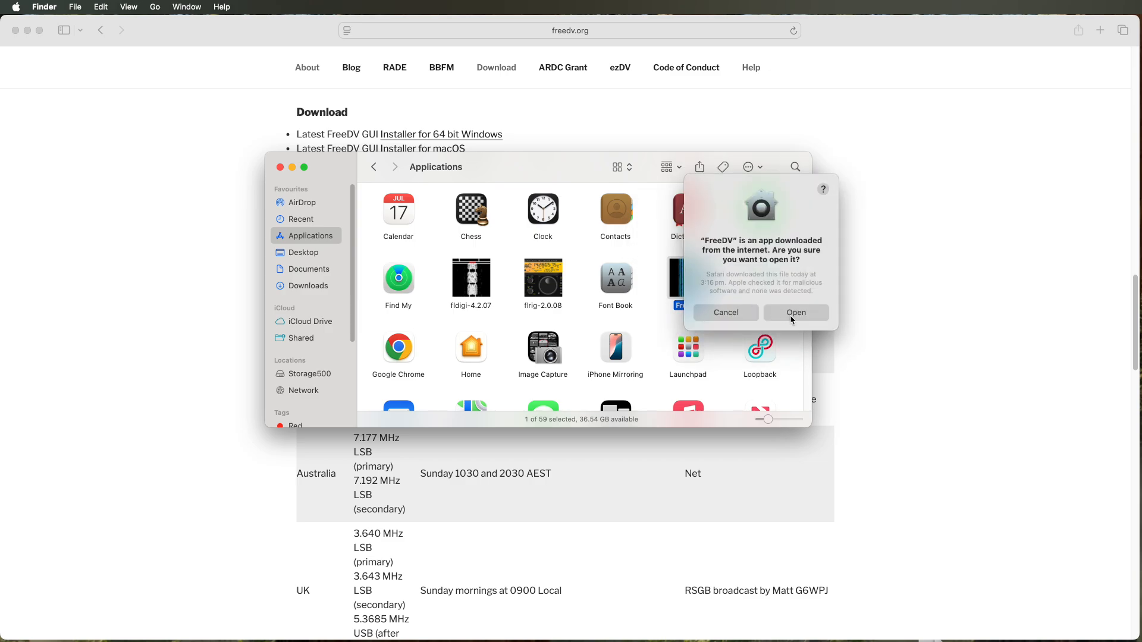
pyautogui.click(795, 314)
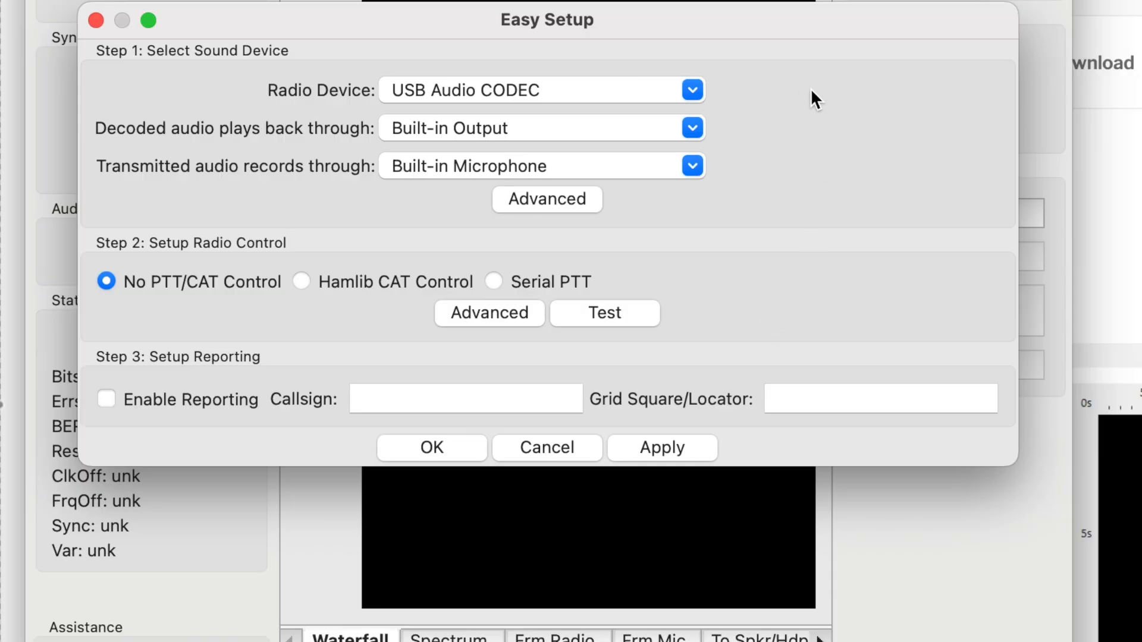
# Choose USB Audio CODEC as radio device, Built-in Output for decoded audio and Yeti Stereo Microphone for transmitted audio.
pyautogui.click(692, 89)
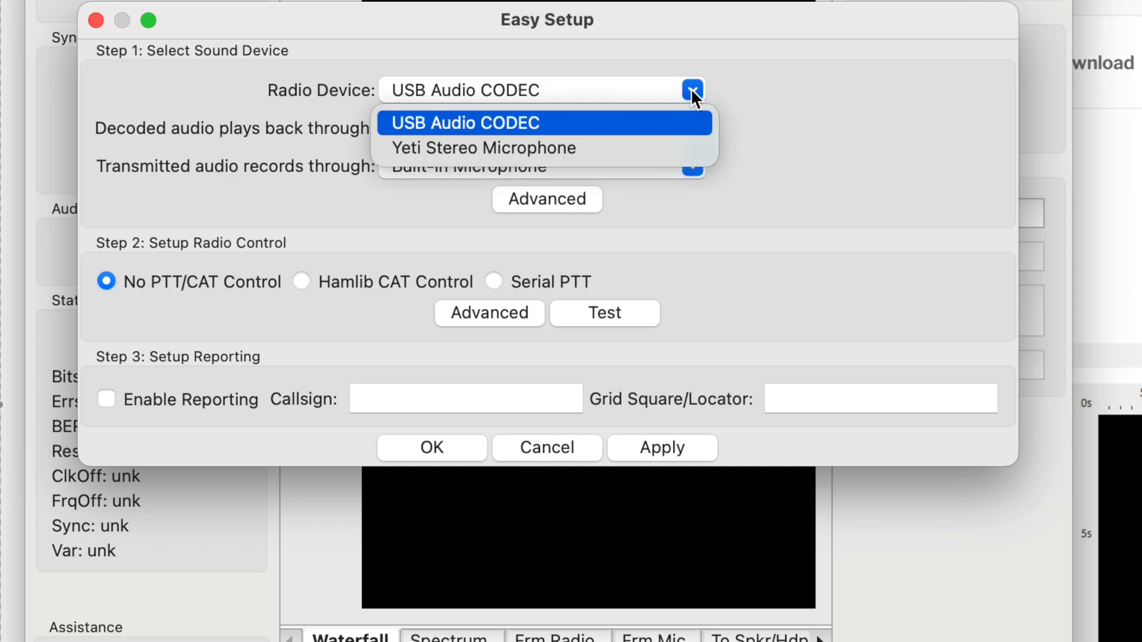
pyautogui.click(516, 121)
pyautogui.click(692, 128)
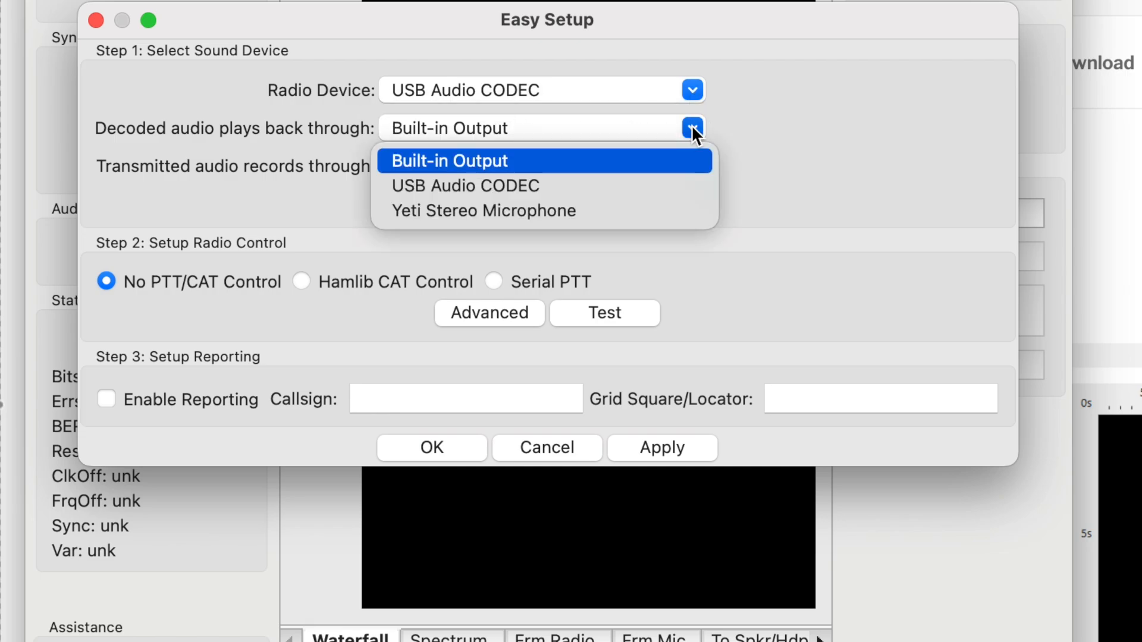
pyautogui.click(598, 159)
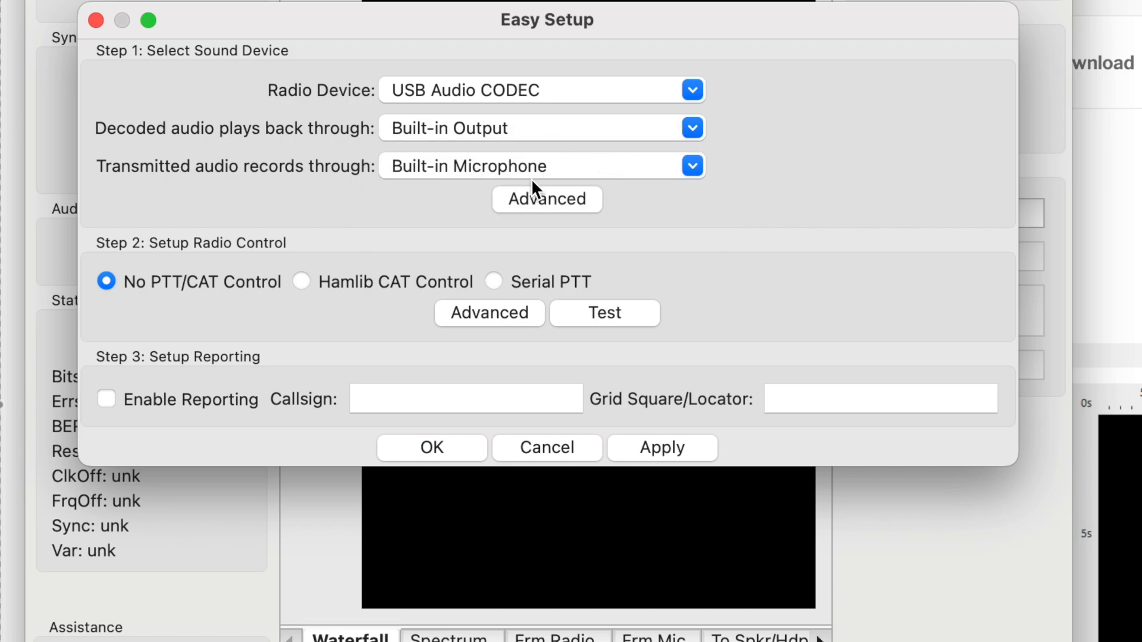
pyautogui.click(693, 166)
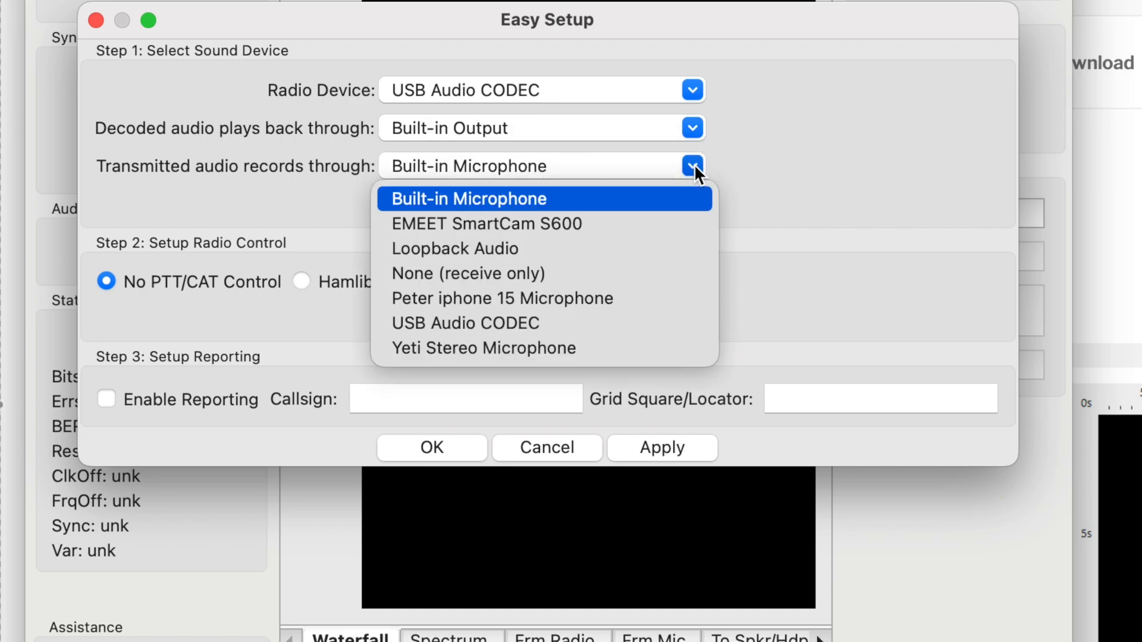
pyautogui.click(535, 349)
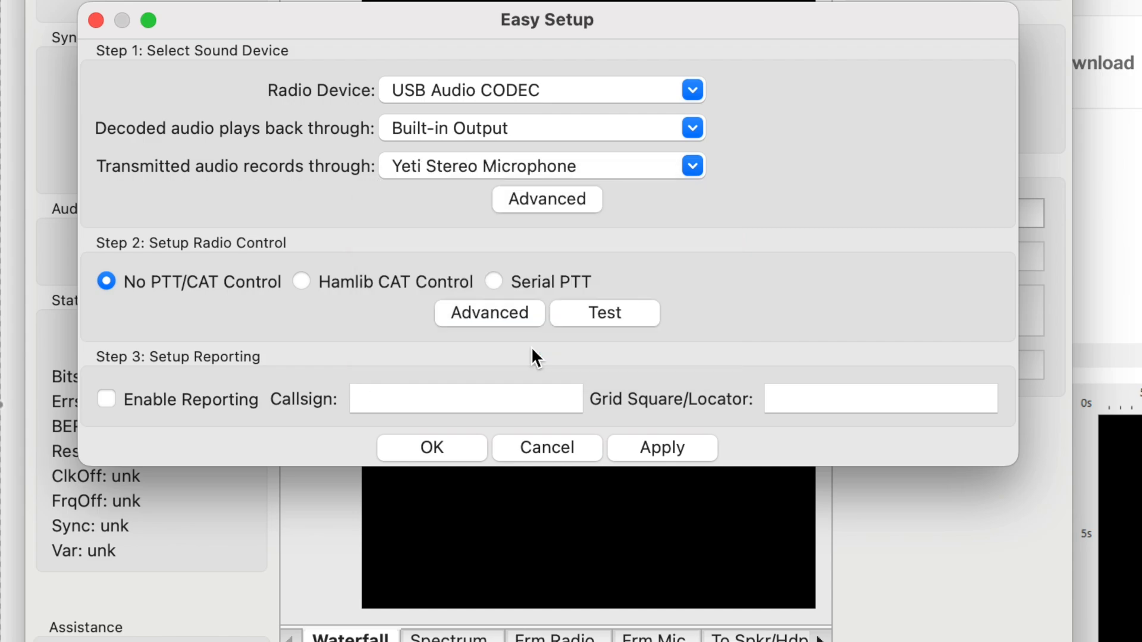
# Set up Hamlib CAT Control with rig model Icom IC-7760 and serial device /dev/tty.usbmodem1444101.
pyautogui.click(301, 281)
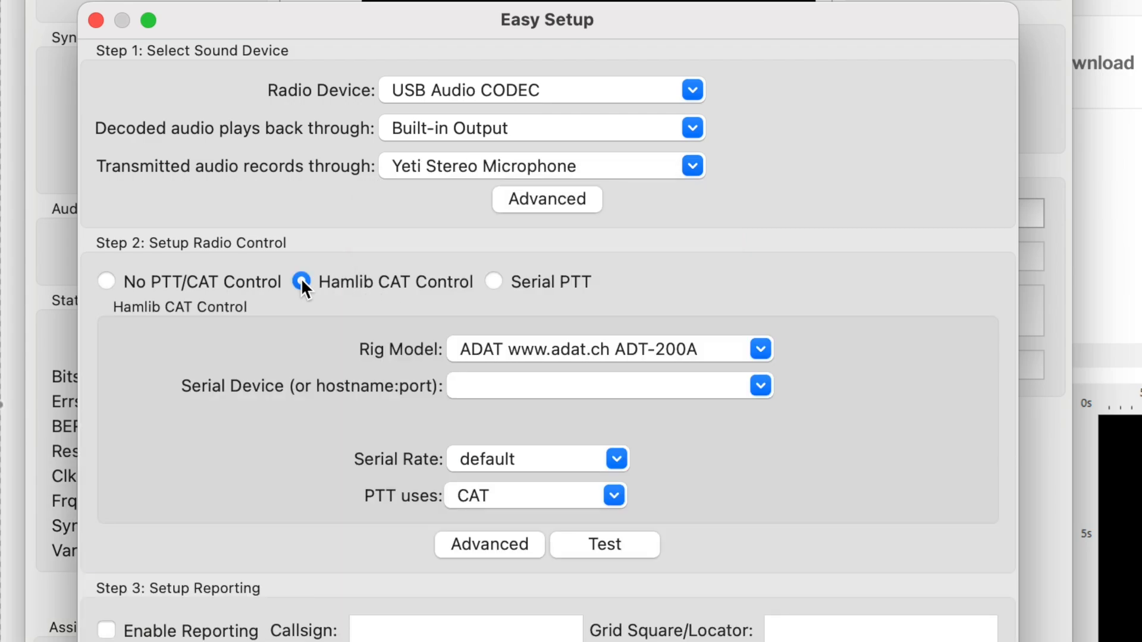
pyautogui.click(756, 350)
pyautogui.scroll(-5, 657, 527)
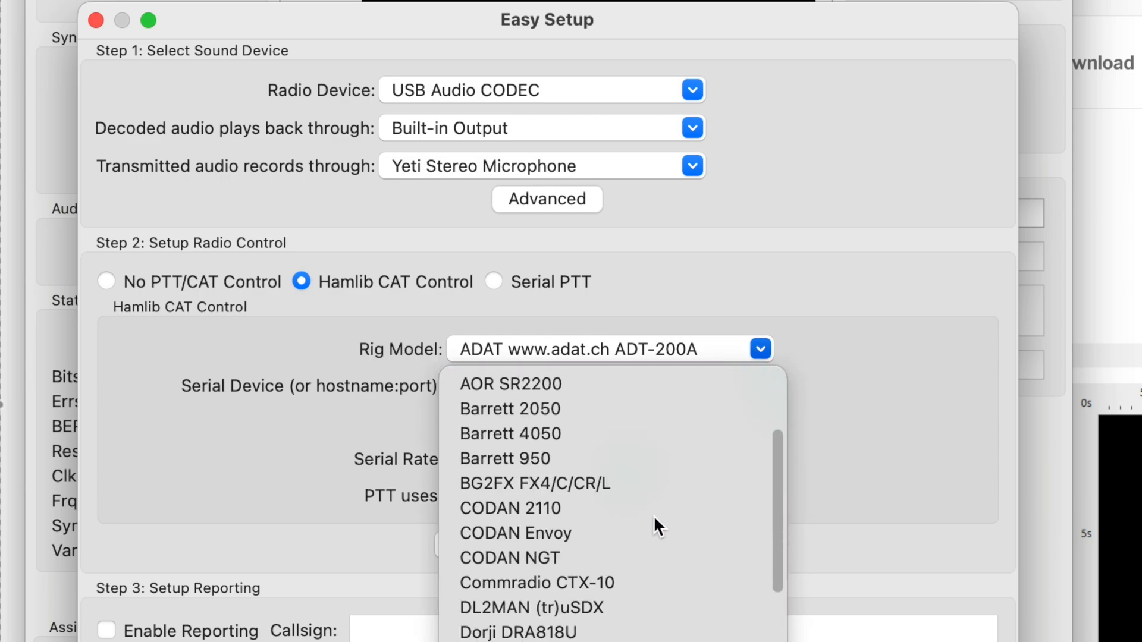
pyautogui.scroll(-15, 654, 517)
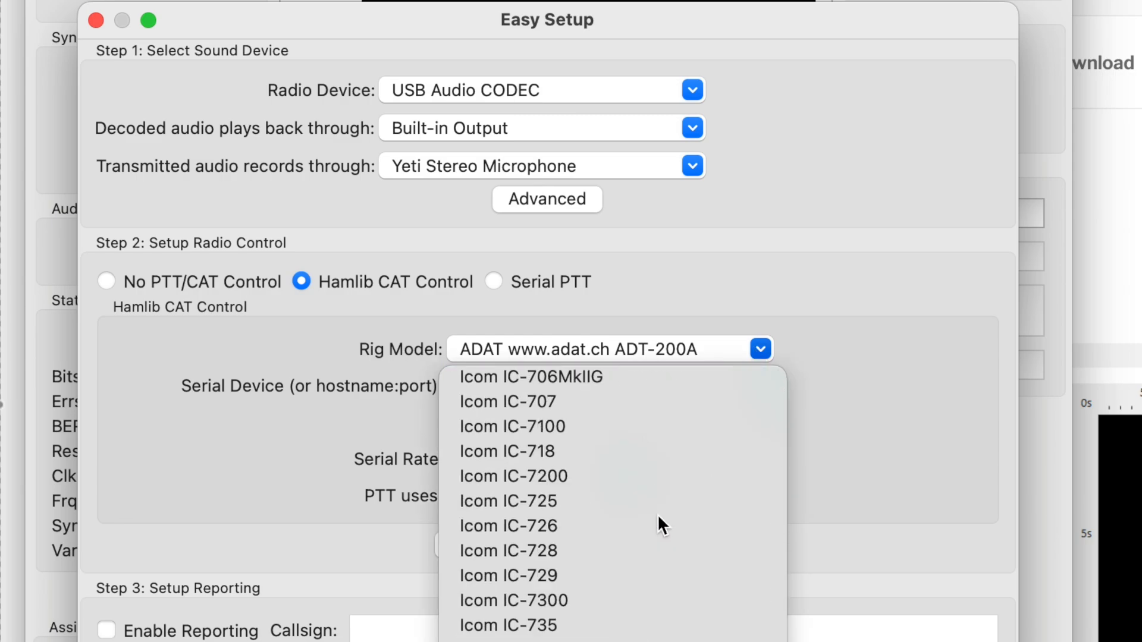
pyautogui.scroll(-4, 658, 514)
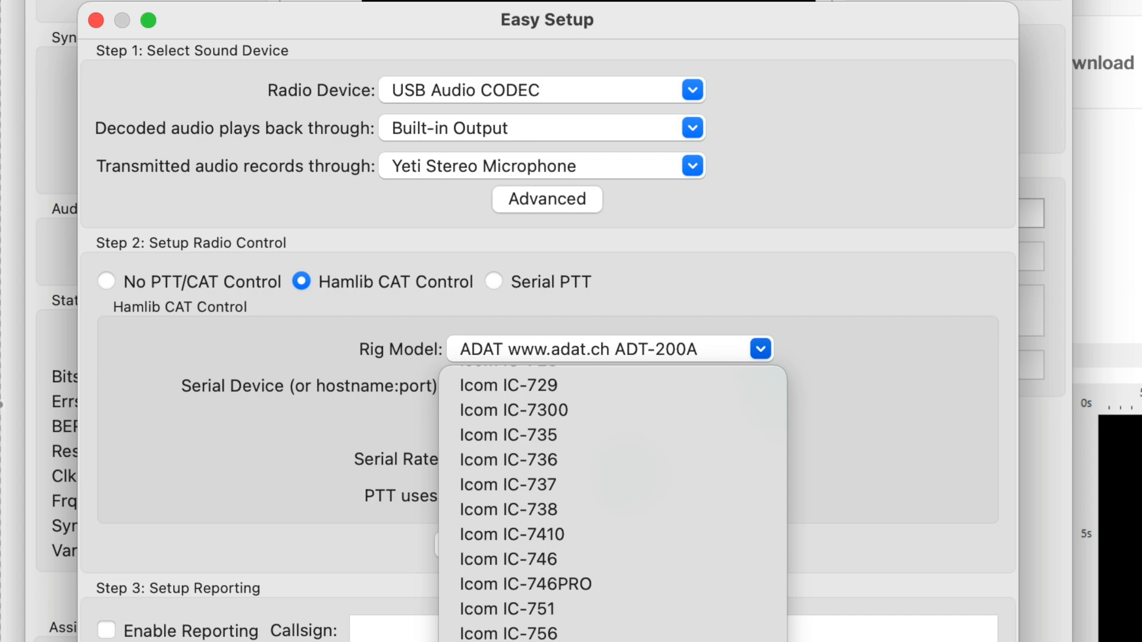
pyautogui.click(624, 641)
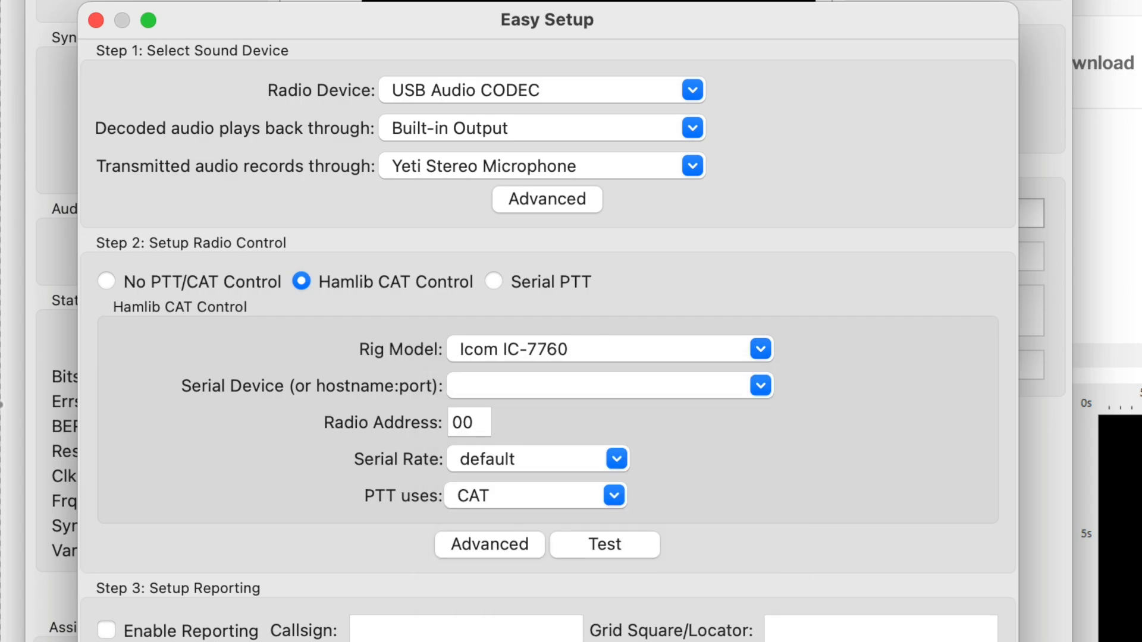
pyautogui.click(767, 387)
pyautogui.click(655, 440)
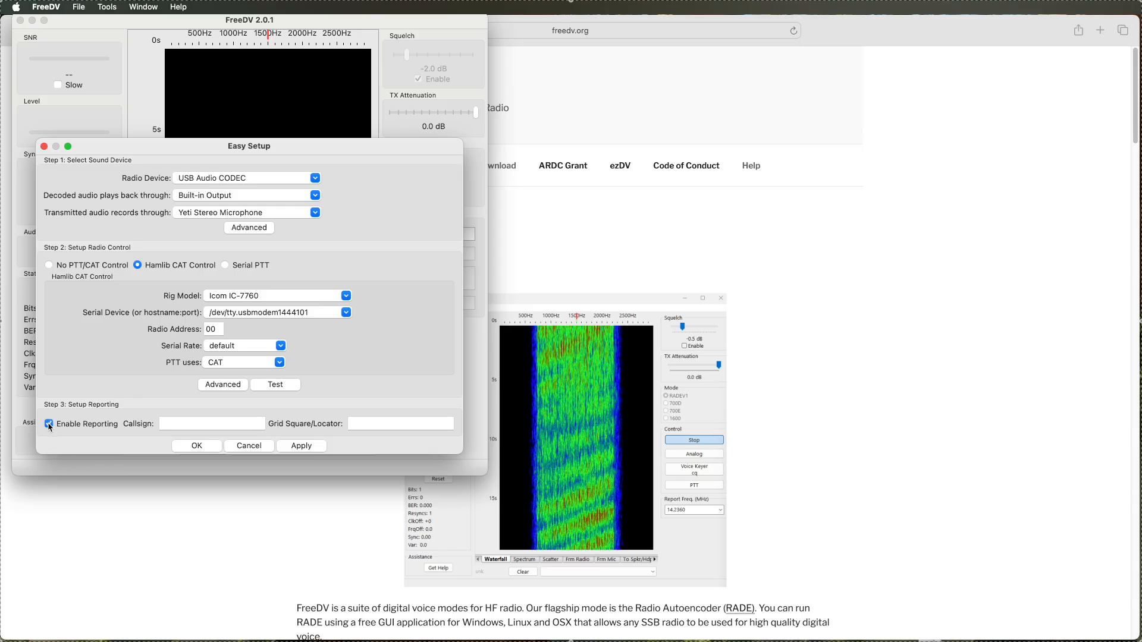
# Enable reporting with the operator's callsign and grid locator QF22ds, and accept the Easy Setup settings.
pyautogui.click(182, 423)
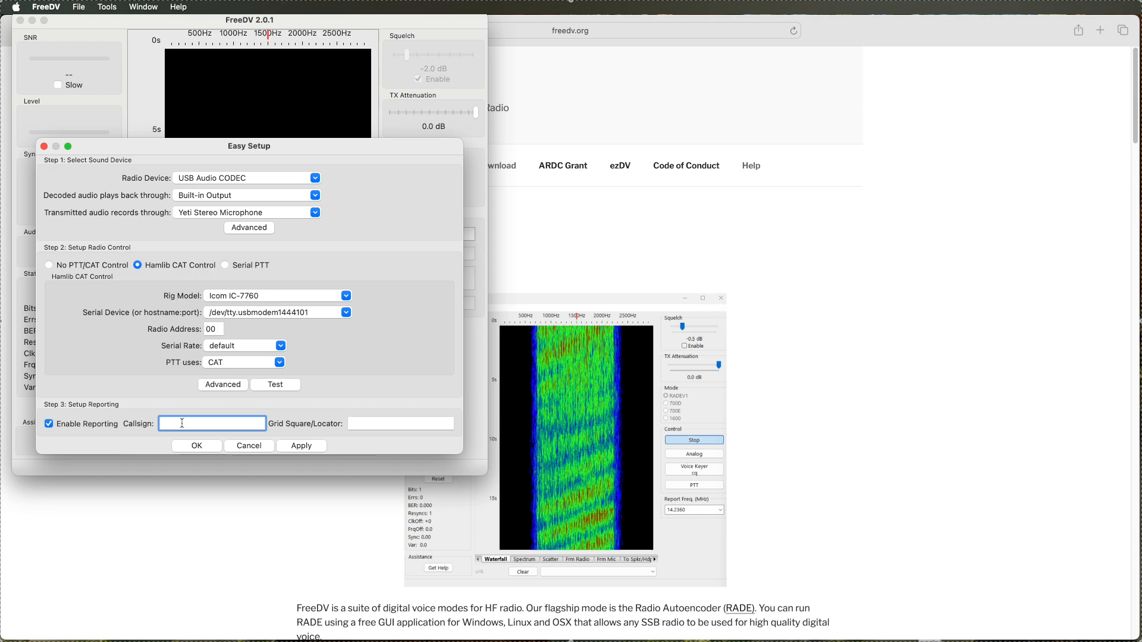
pyautogui.press('capslock')
pyautogui.write('VK3Y')
pyautogui.write('TPM')
pyautogui.press('Tab')
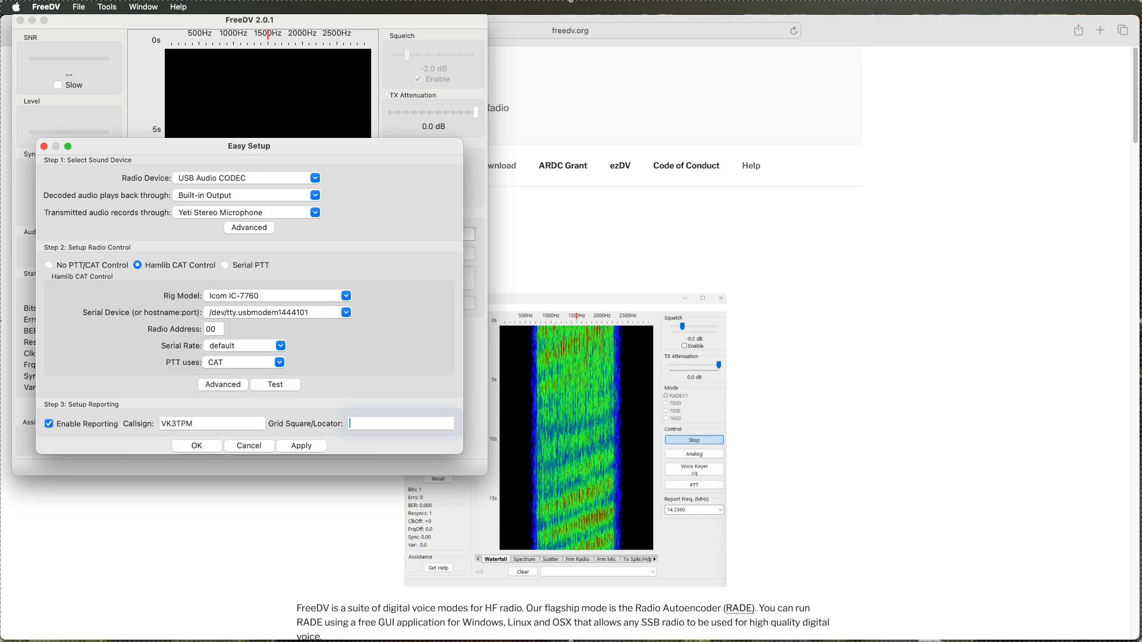
pyautogui.write('QF22ds')
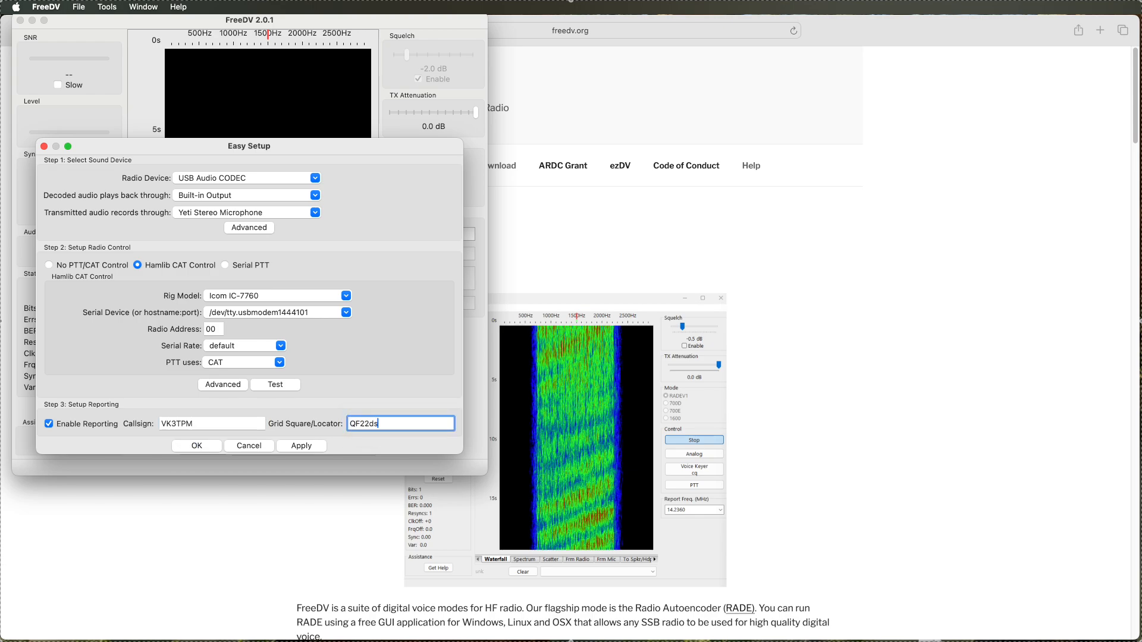
pyautogui.click(197, 446)
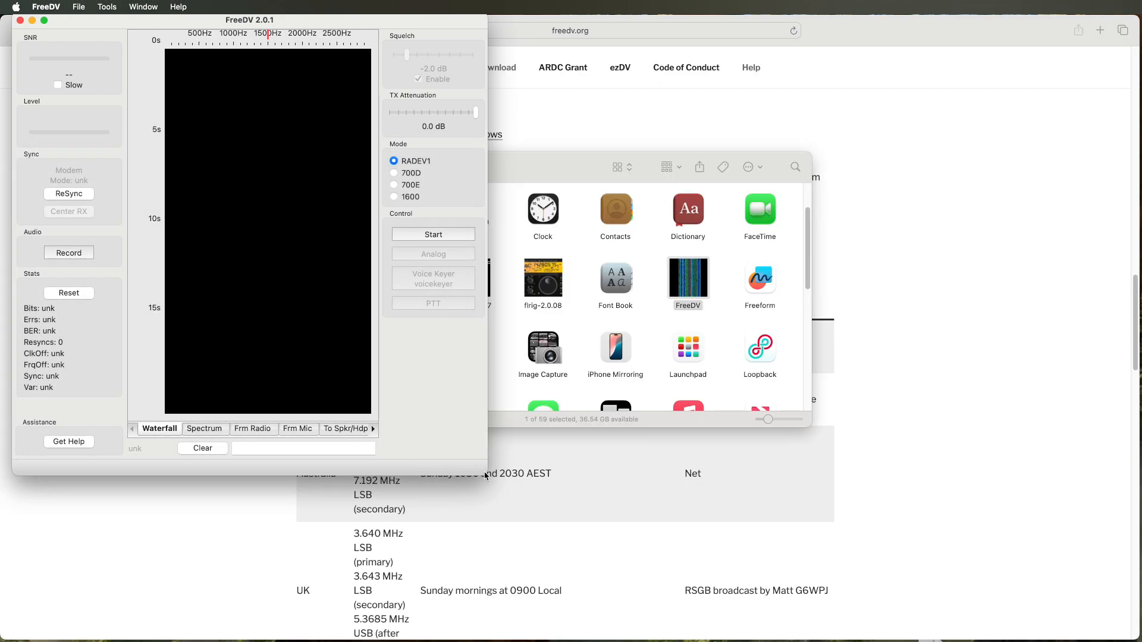
# Start the modem in RADEV1 mode and resize the FreeDV main window to full height and about half the screen width.
pyautogui.moveTo(485, 476); pyautogui.dragTo(805, 638)
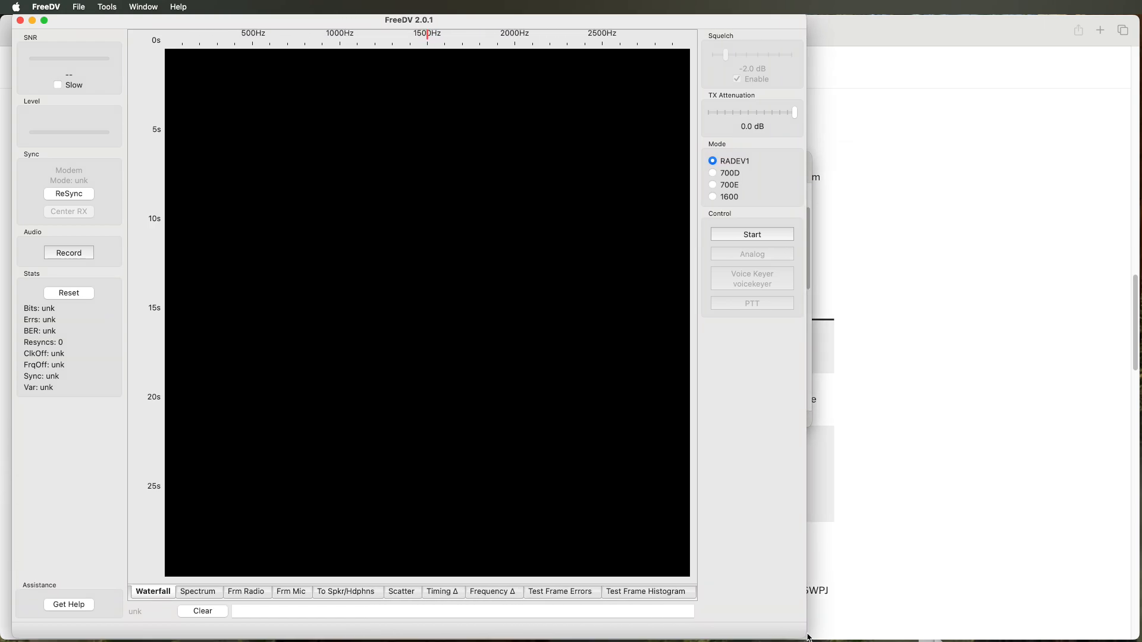
pyautogui.click(750, 235)
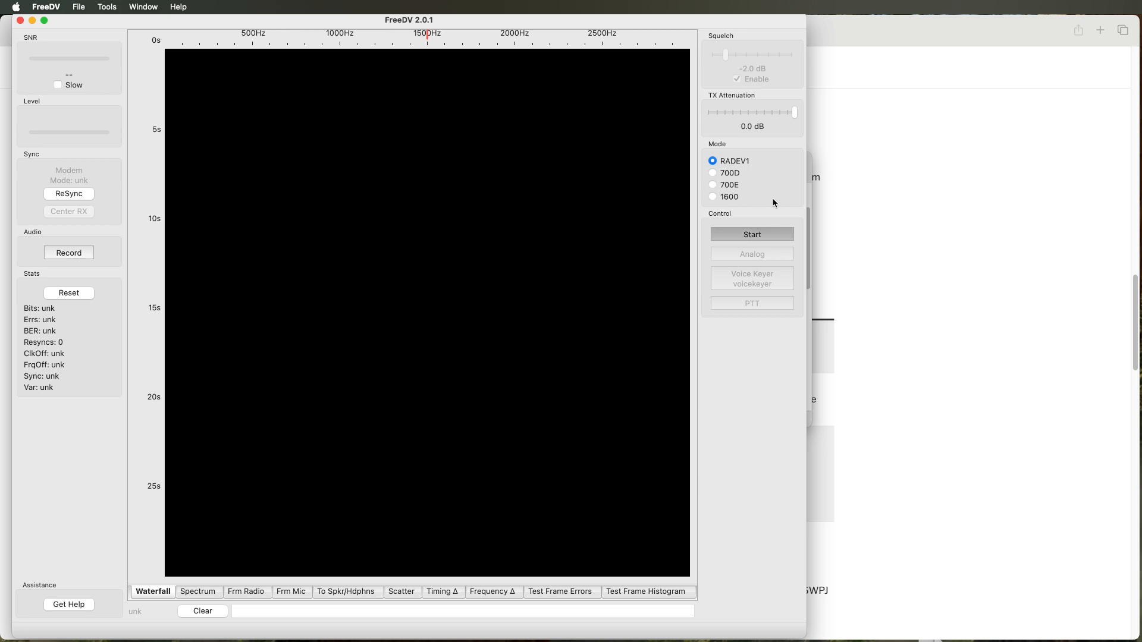
pyautogui.click(796, 283)
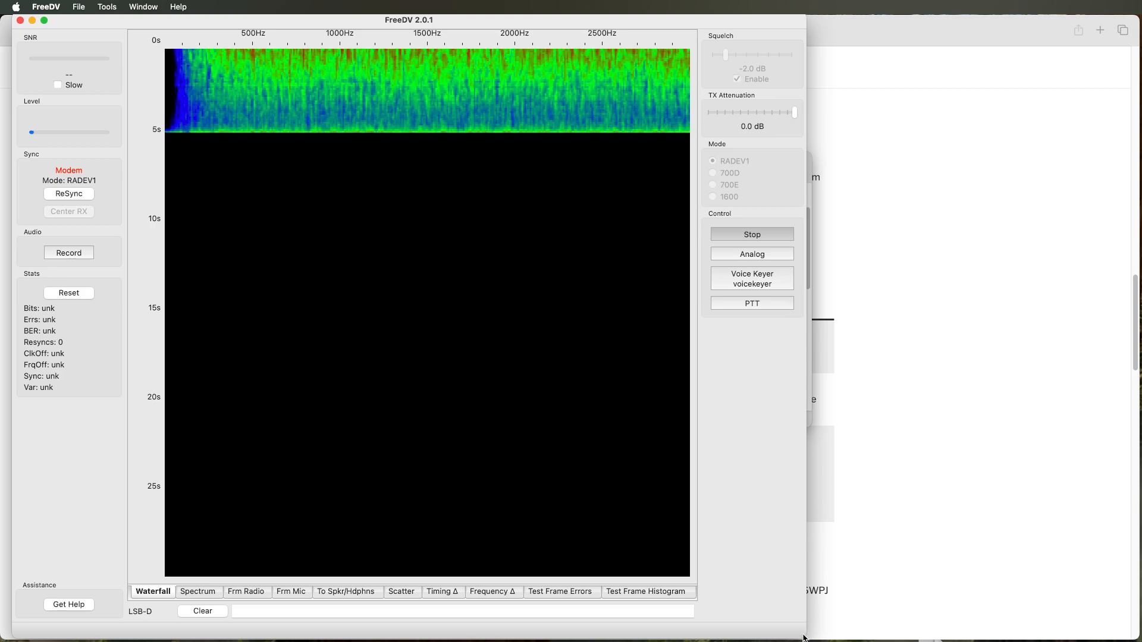
pyautogui.moveTo(806, 639); pyautogui.dragTo(593, 628)
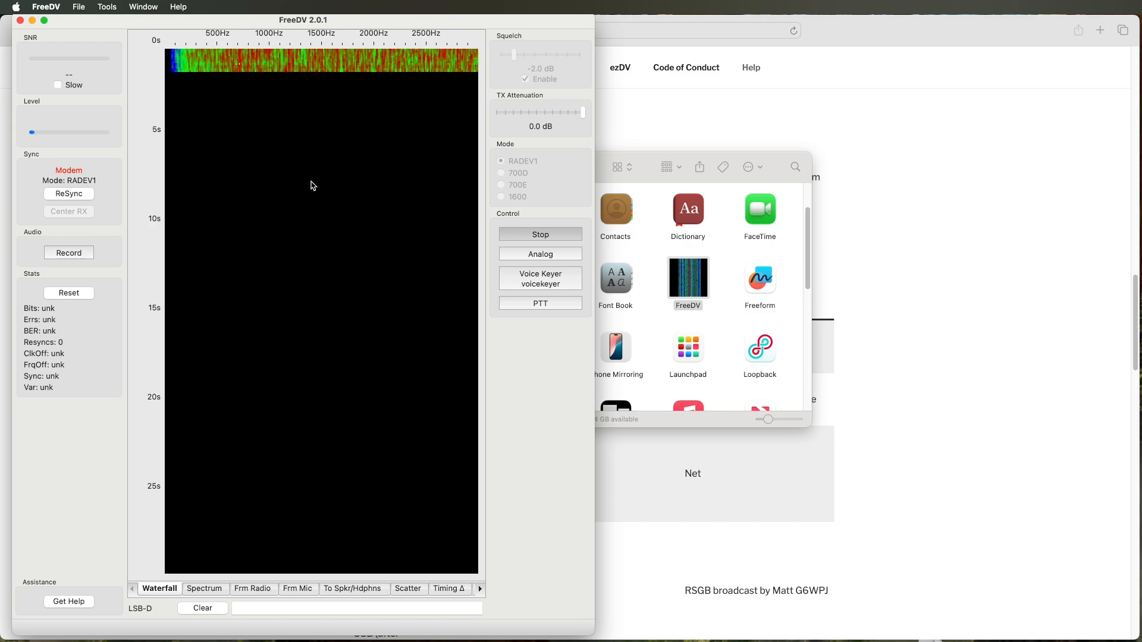
# Open FreeDV Reporter, enlarge its window to show the full station list, and place it beside the waterfall.
pyautogui.click(108, 7)
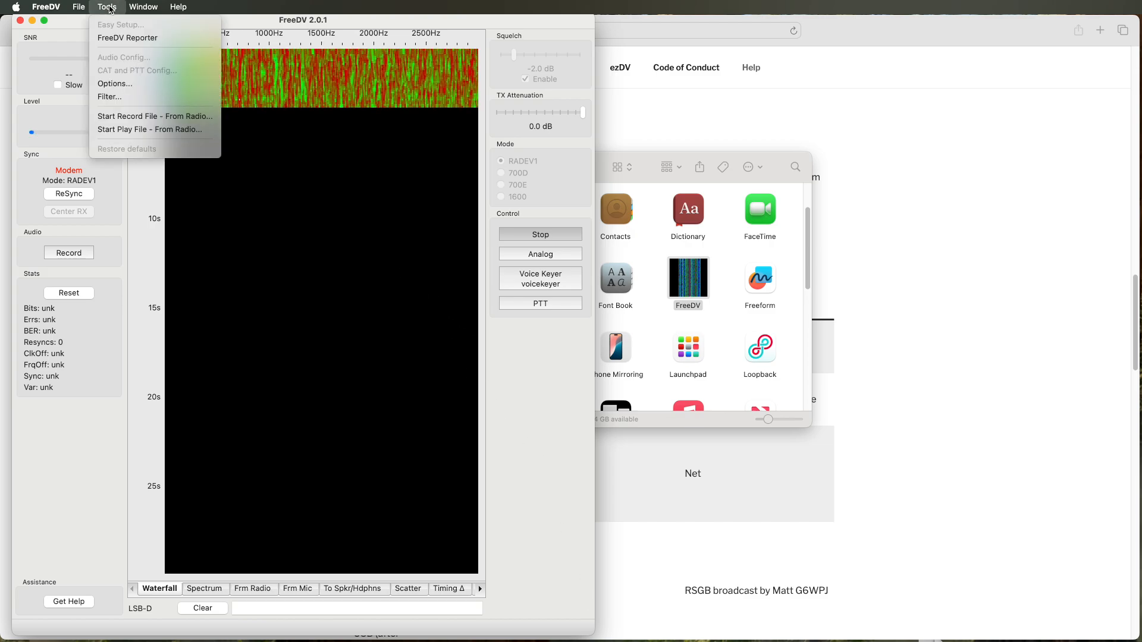
pyautogui.click(167, 39)
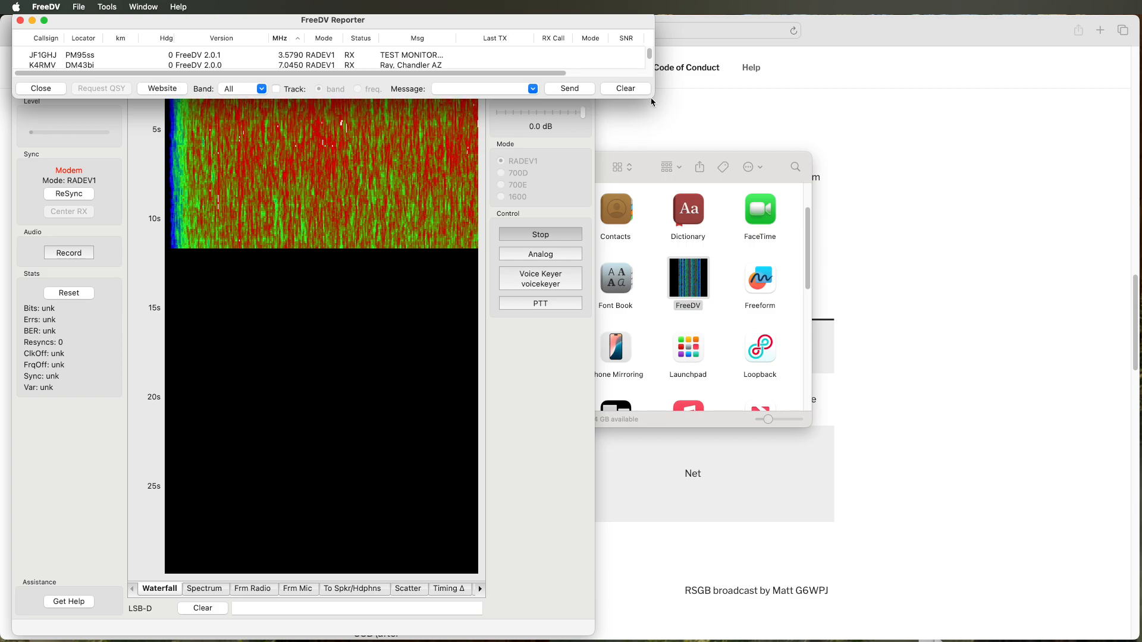
pyautogui.moveTo(656, 101); pyautogui.dragTo(689, 368)
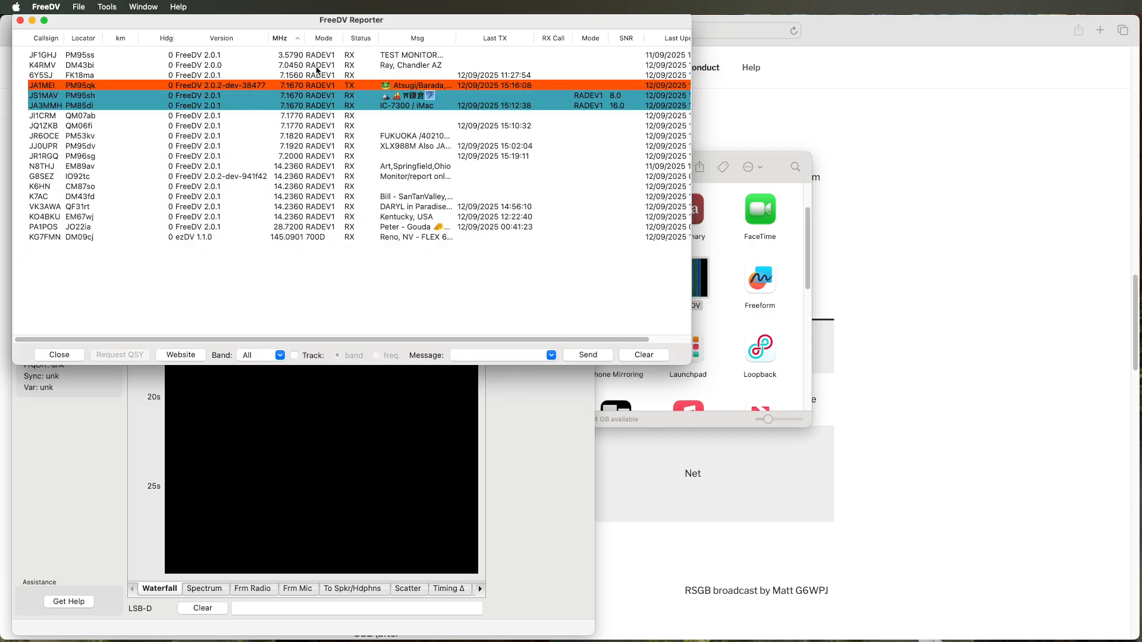
pyautogui.moveTo(257, 27); pyautogui.dragTo(678, 129)
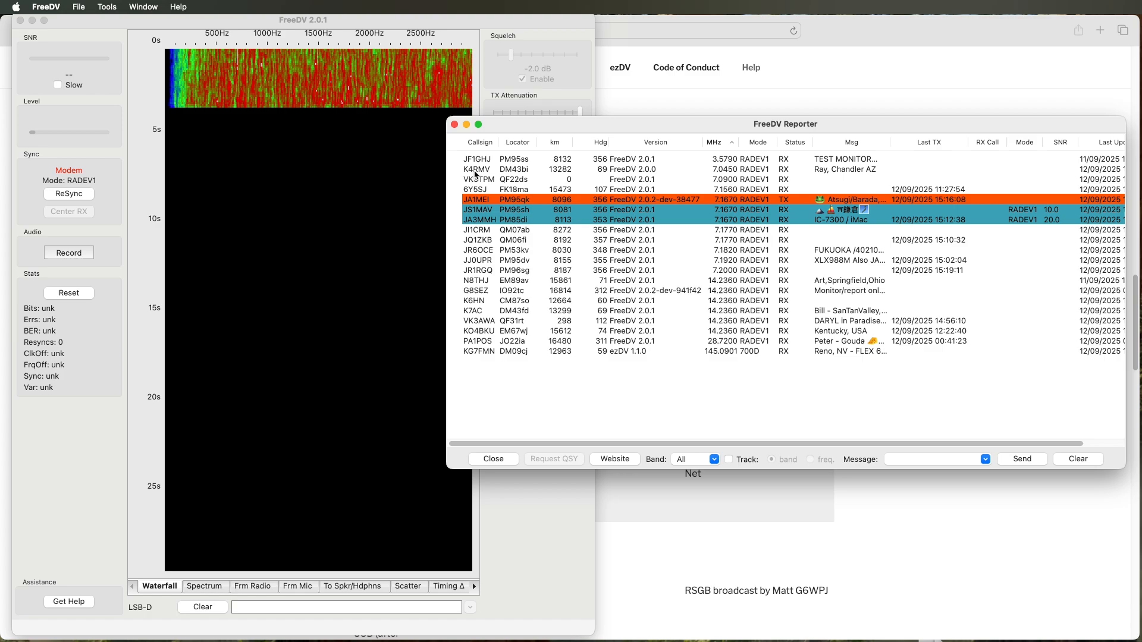
# Sort the FreeDV Reporter station list by callsign and select the operator's own station.
pyautogui.click(477, 143)
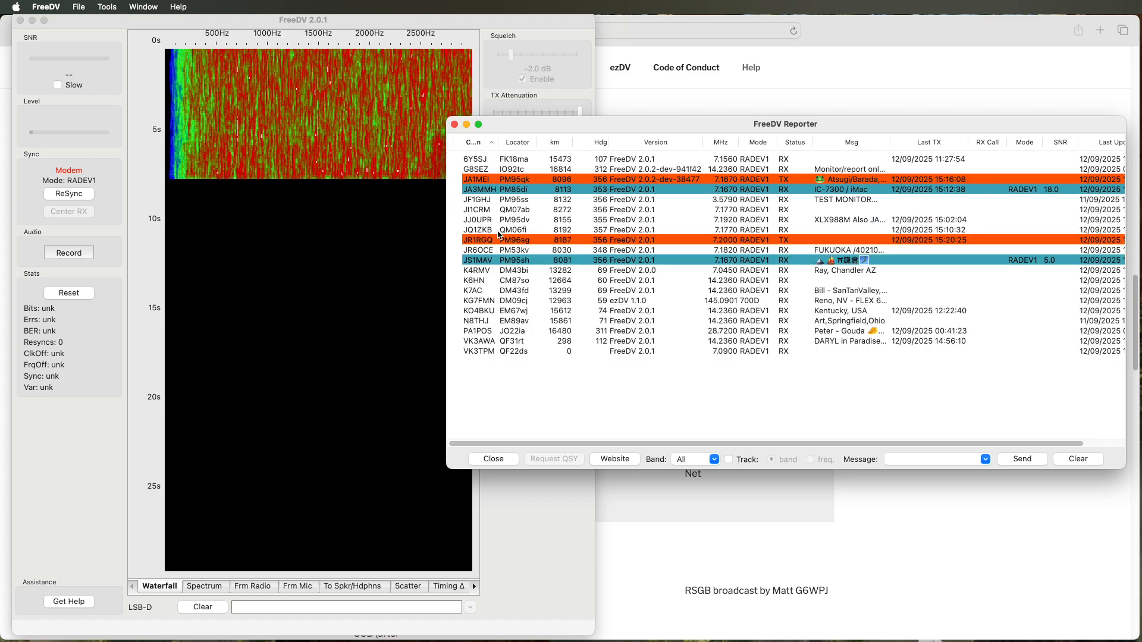
pyautogui.click(491, 353)
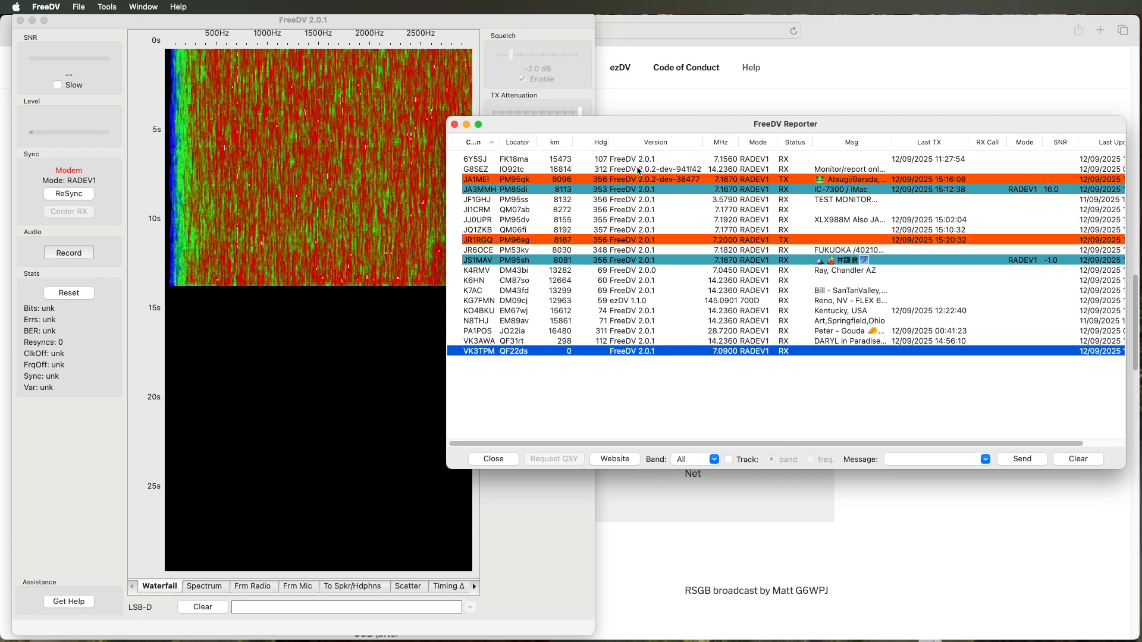
# Move FreeDV Reporter clear of the main window's controls, set the report frequency to 7.1770 MHz and make a short voice transmission.
pyautogui.moveTo(601, 129); pyautogui.dragTo(750, 158)
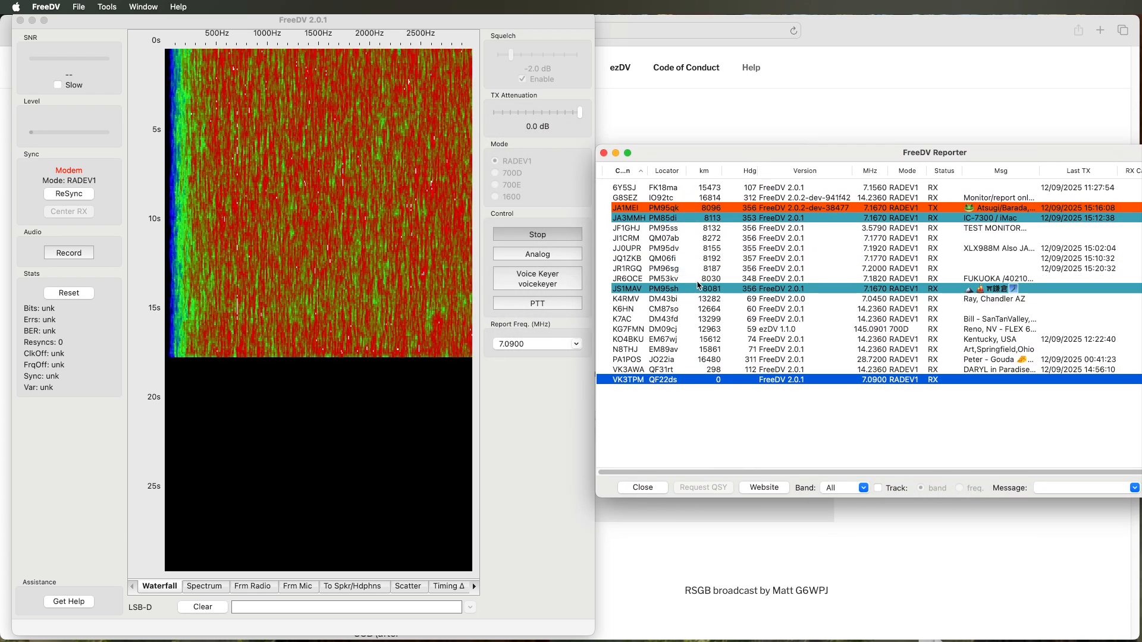
pyautogui.click(560, 344)
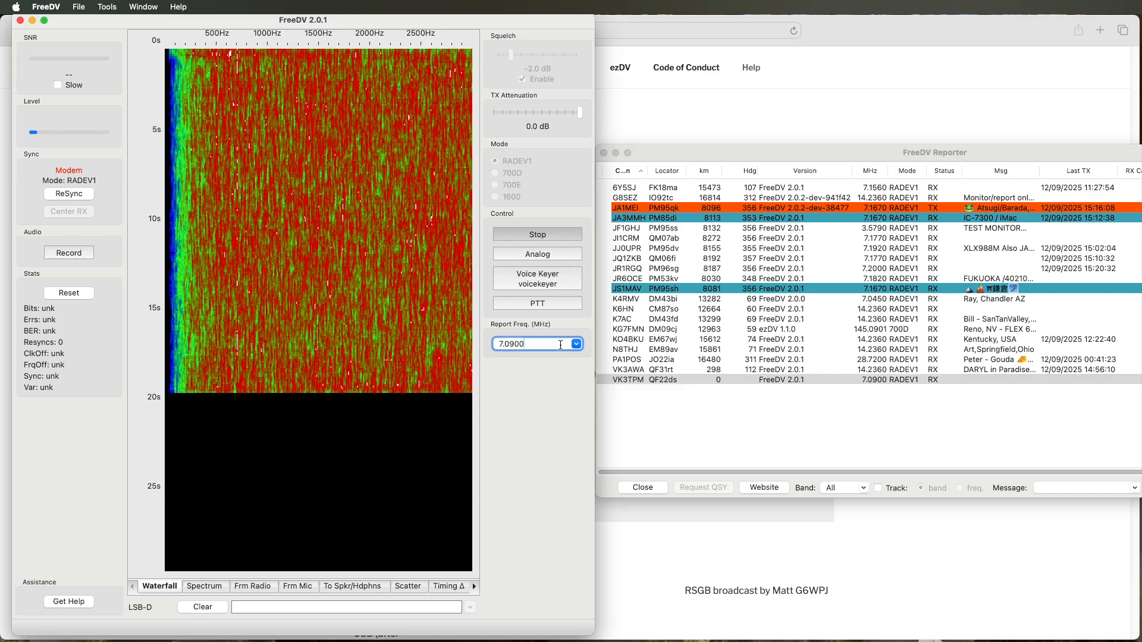
pyautogui.click(575, 344)
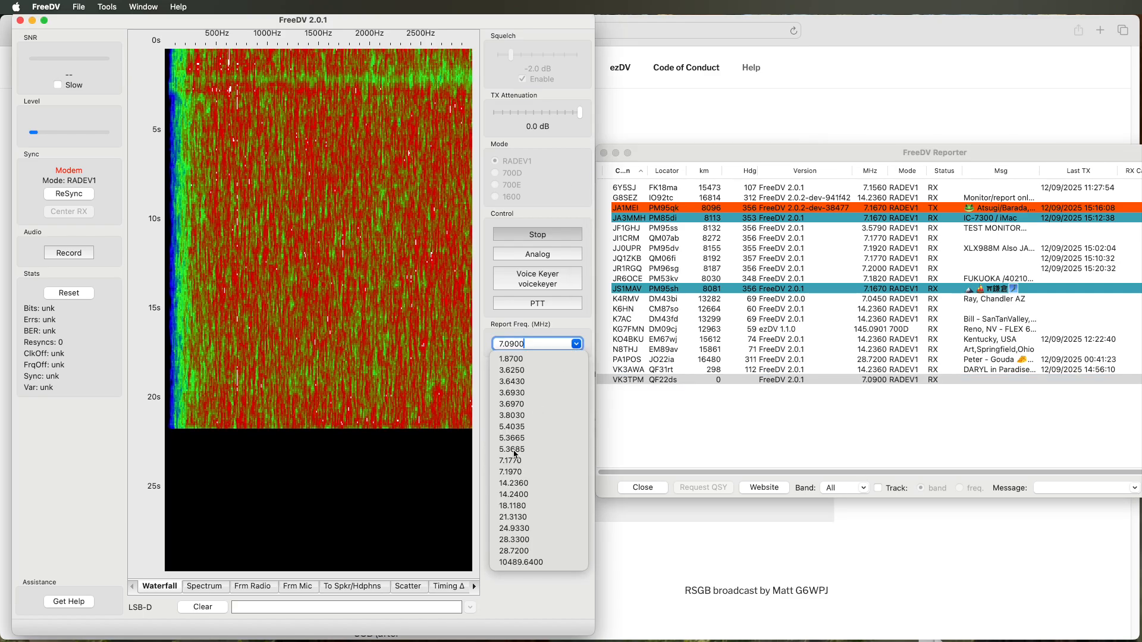
pyautogui.click(515, 460)
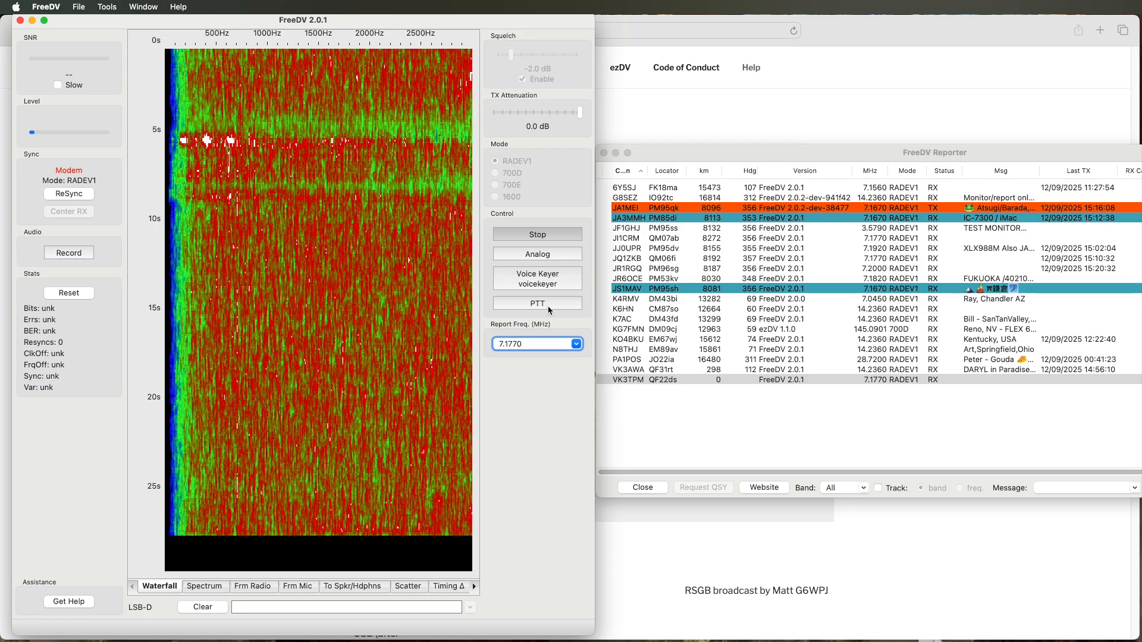
pyautogui.click(547, 306)
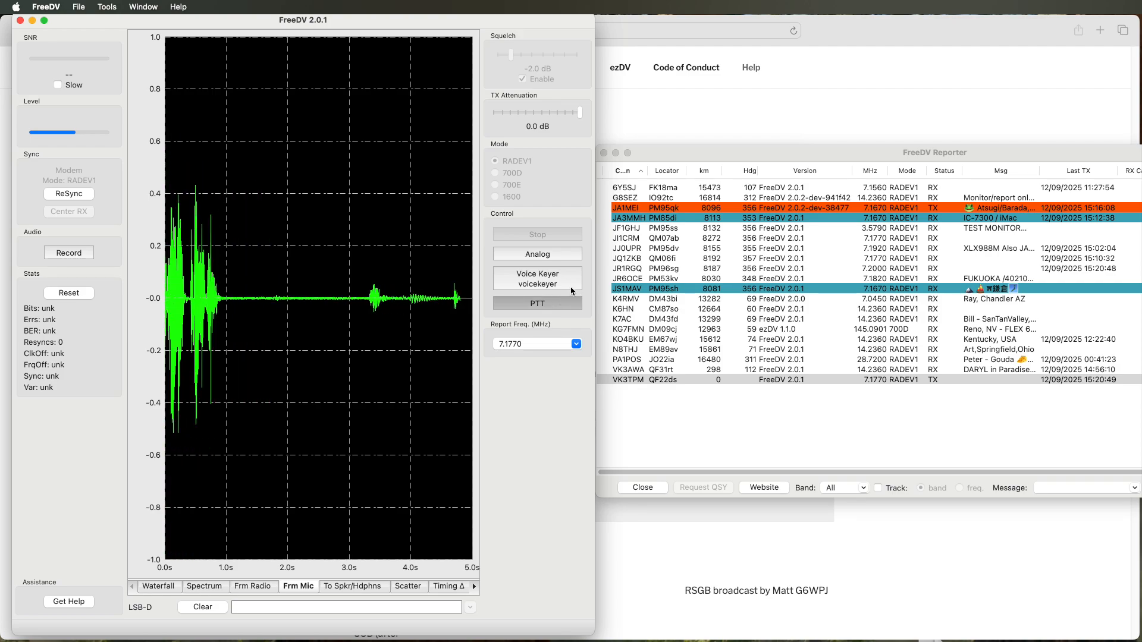
# Try out the microphone equaliser in the Filter settings with a bass frequency of 371, switching it off again before closing.
pyautogui.click(107, 7)
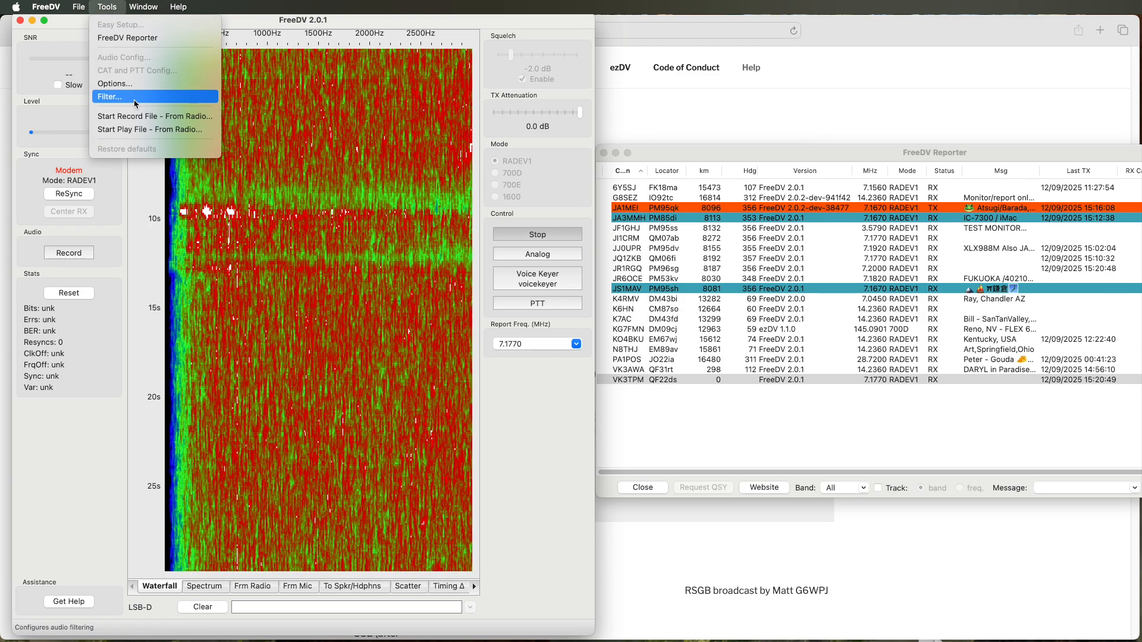
pyautogui.click(136, 104)
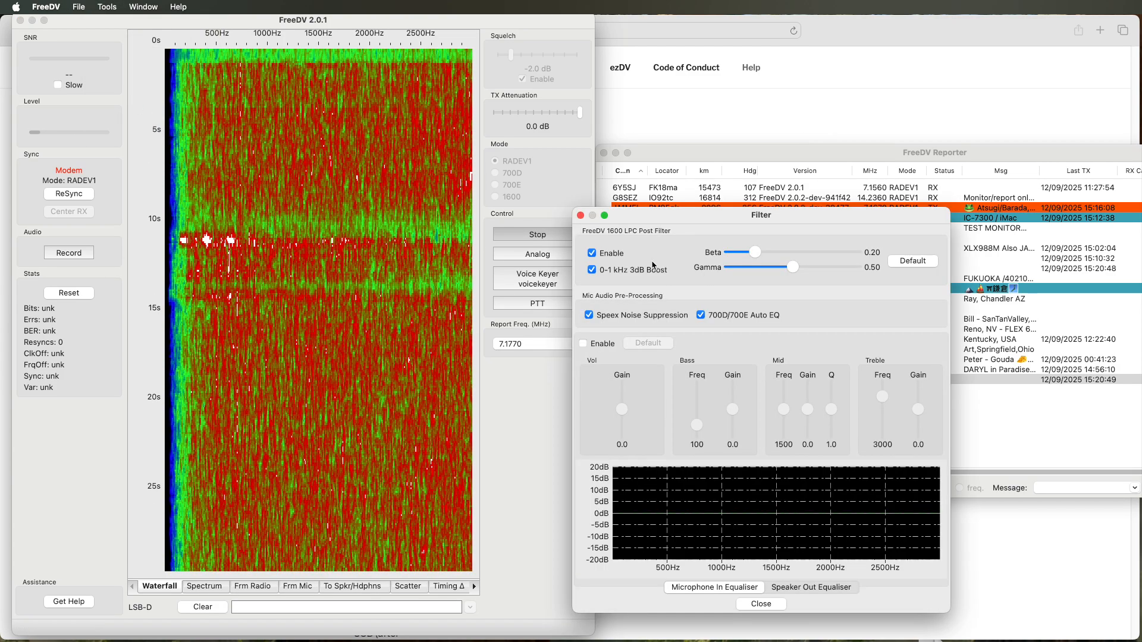
pyautogui.moveTo(726, 222); pyautogui.dragTo(574, 162)
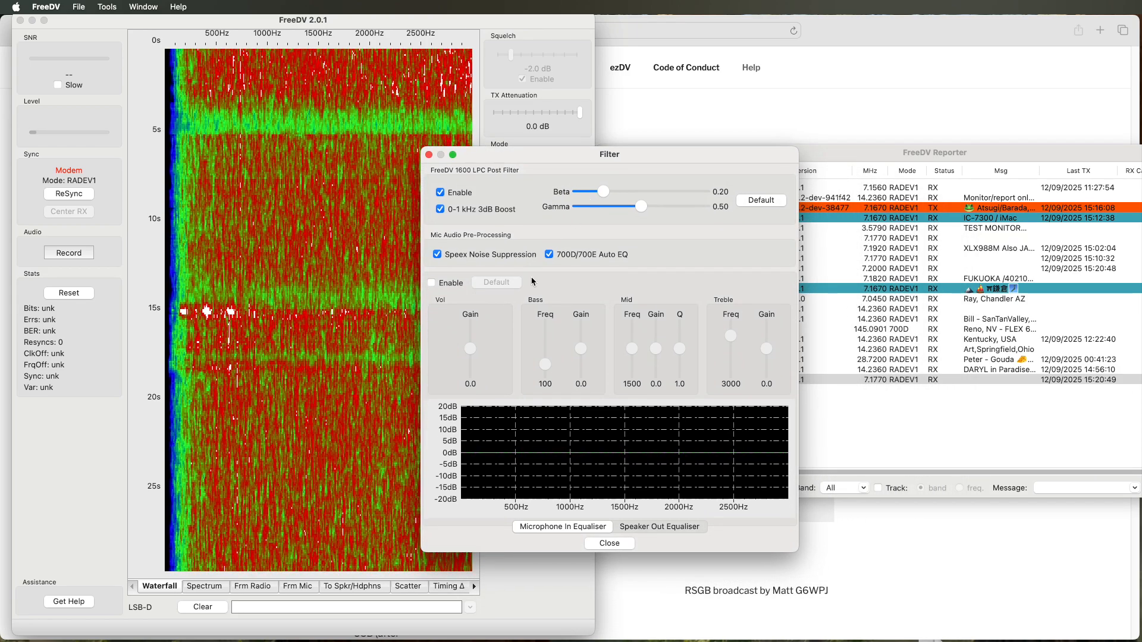
pyautogui.click(433, 284)
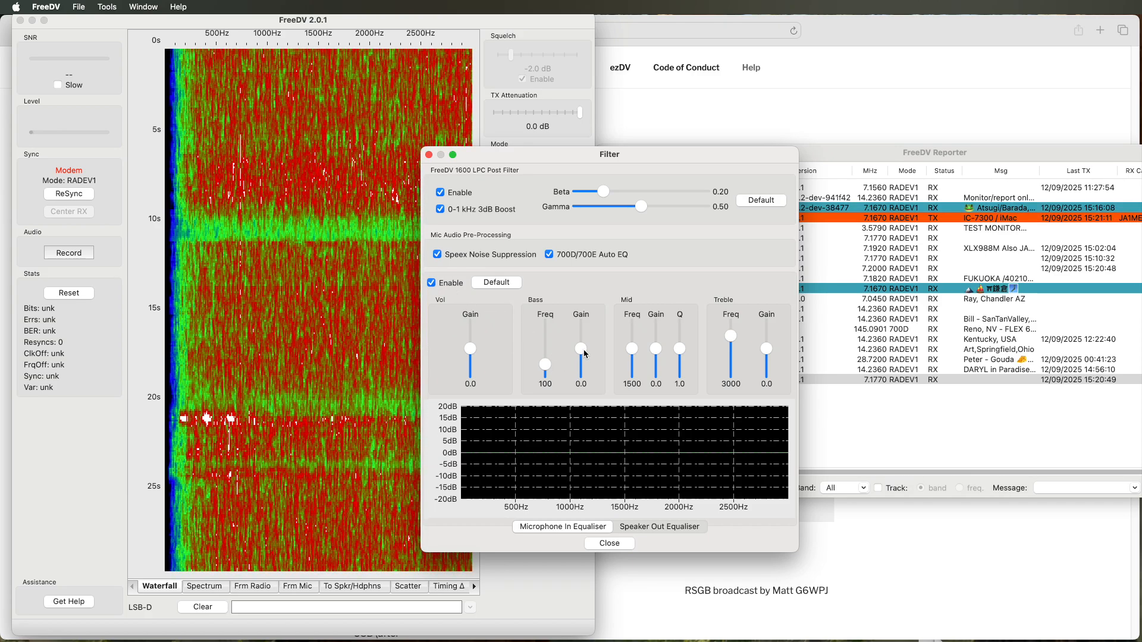
pyautogui.moveTo(582, 351)
pyautogui.mouseDown()
pyautogui.moveTo(583, 340)
pyautogui.moveTo(587, 359)
pyautogui.moveTo(549, 356)
pyautogui.moveTo(548, 344)
pyautogui.moveTo(587, 348)
pyautogui.moveTo(587, 336)
pyautogui.moveTo(587, 359)
pyautogui.moveTo(581, 351)
pyautogui.mouseUp()
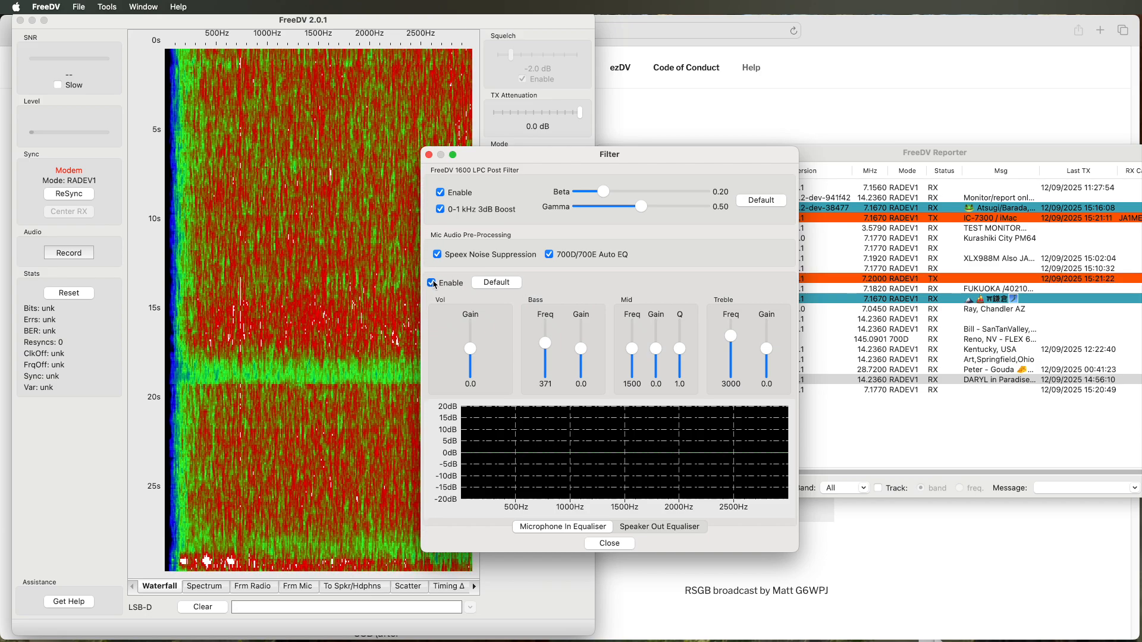
pyautogui.click(432, 284)
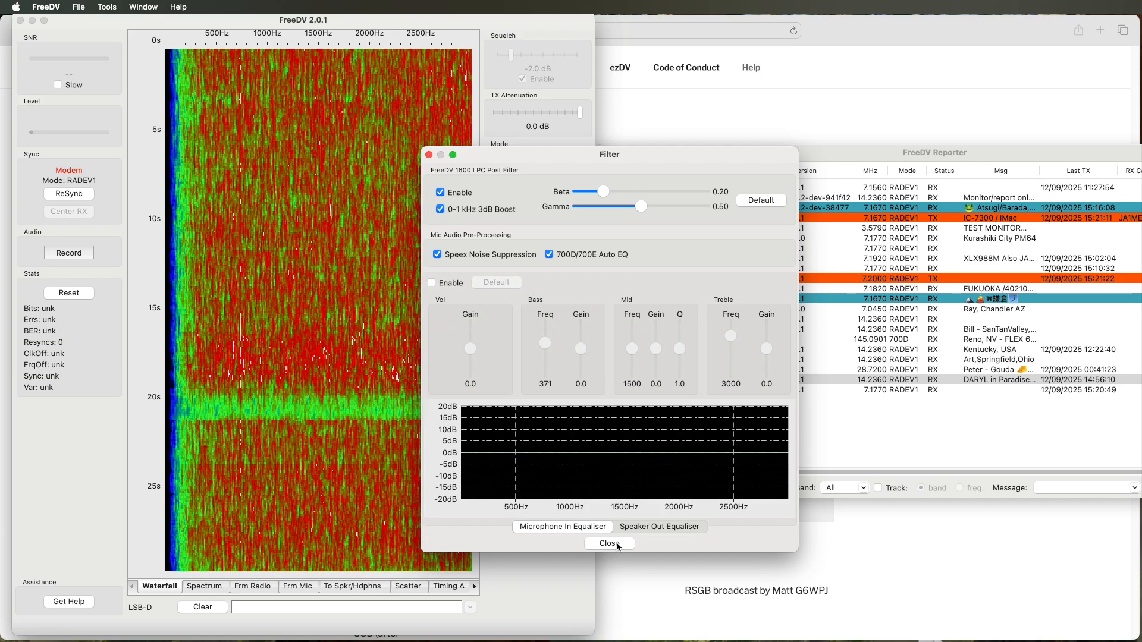
pyautogui.click(610, 544)
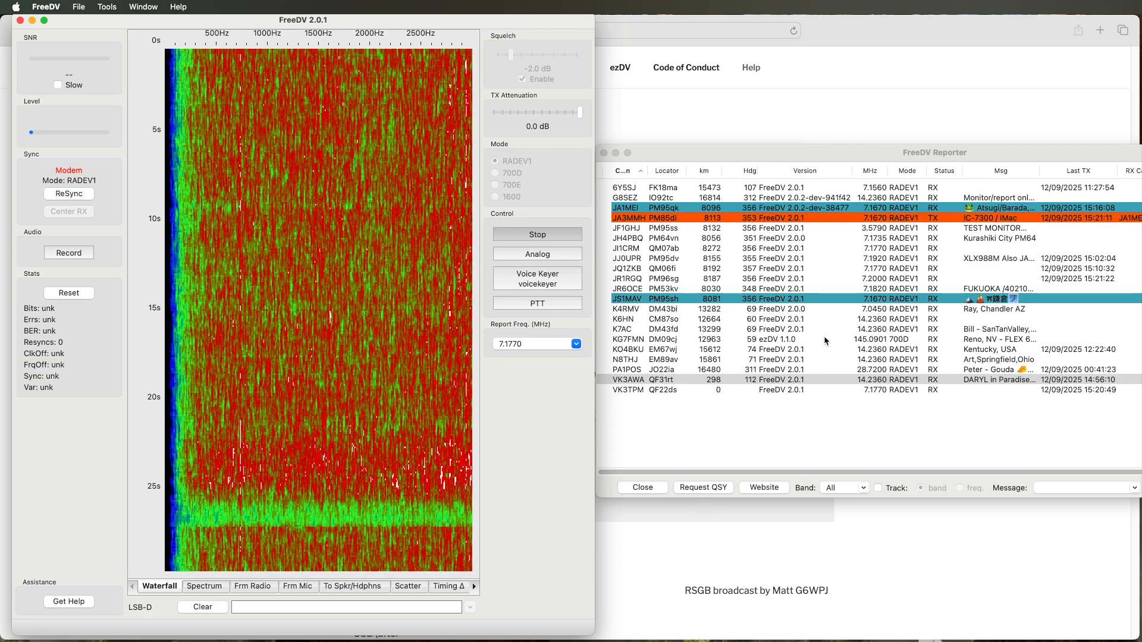
# Bring FreeDV Reporter fully into view, send and save the status message "Sunday net 10:30", and close the Reporter window.
pyautogui.moveTo(886, 160); pyautogui.dragTo(719, 138)
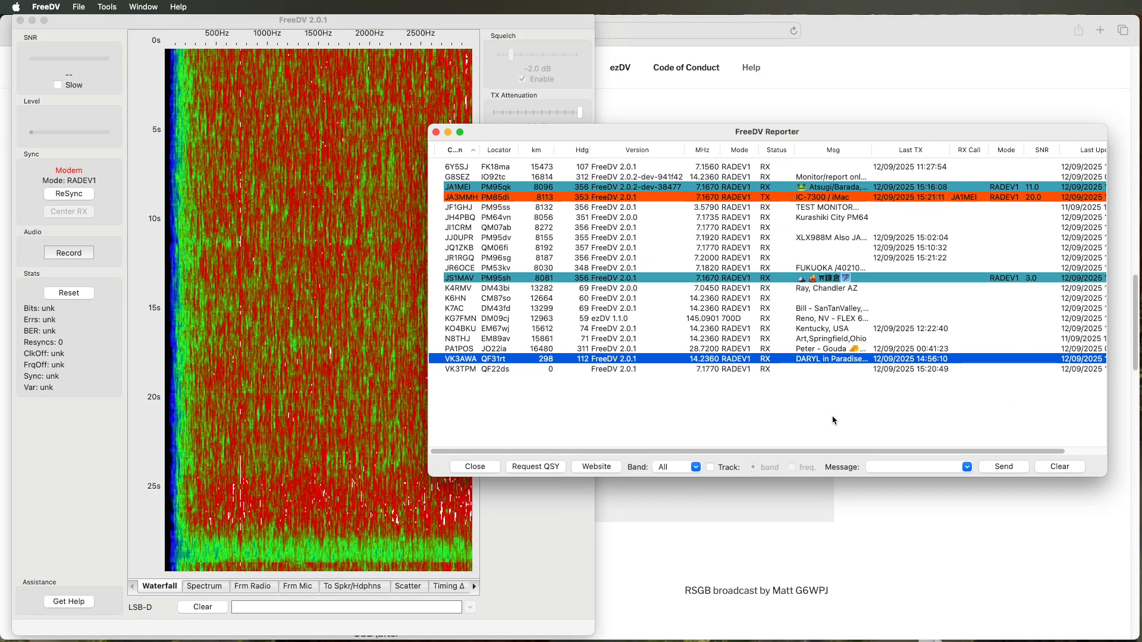
pyautogui.click(890, 468)
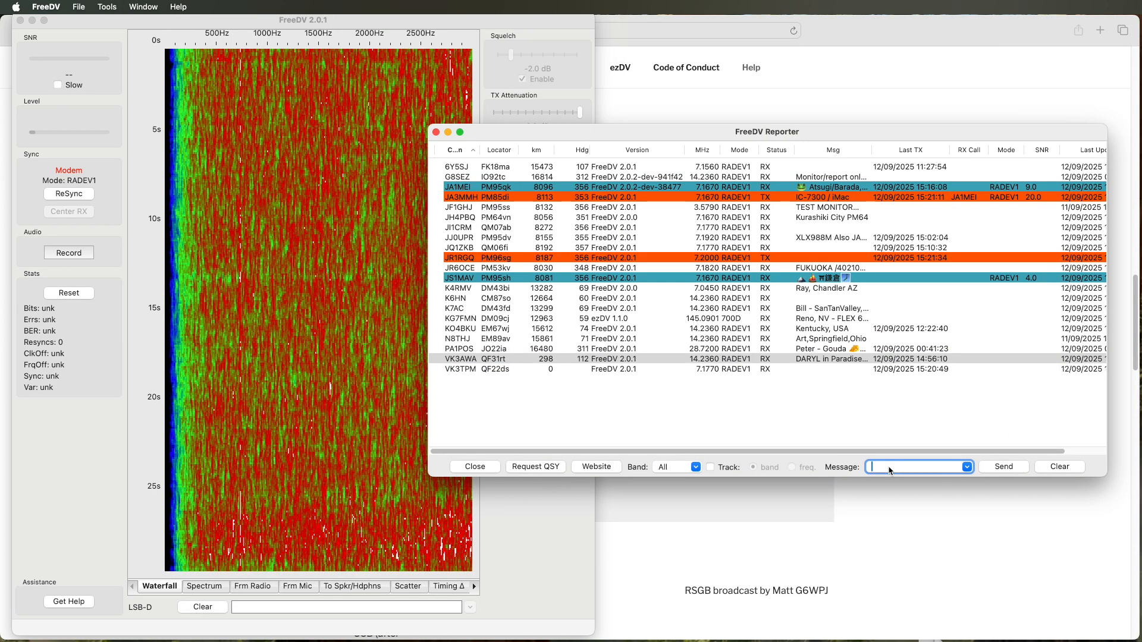
pyautogui.write('Sund')
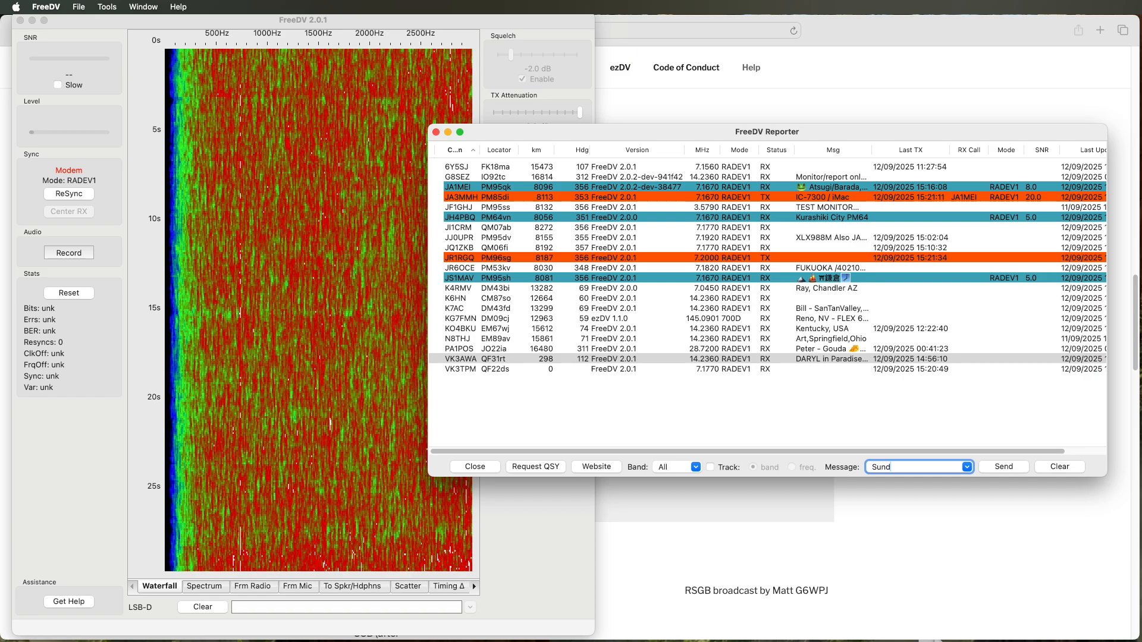
pyautogui.write('ay ne')
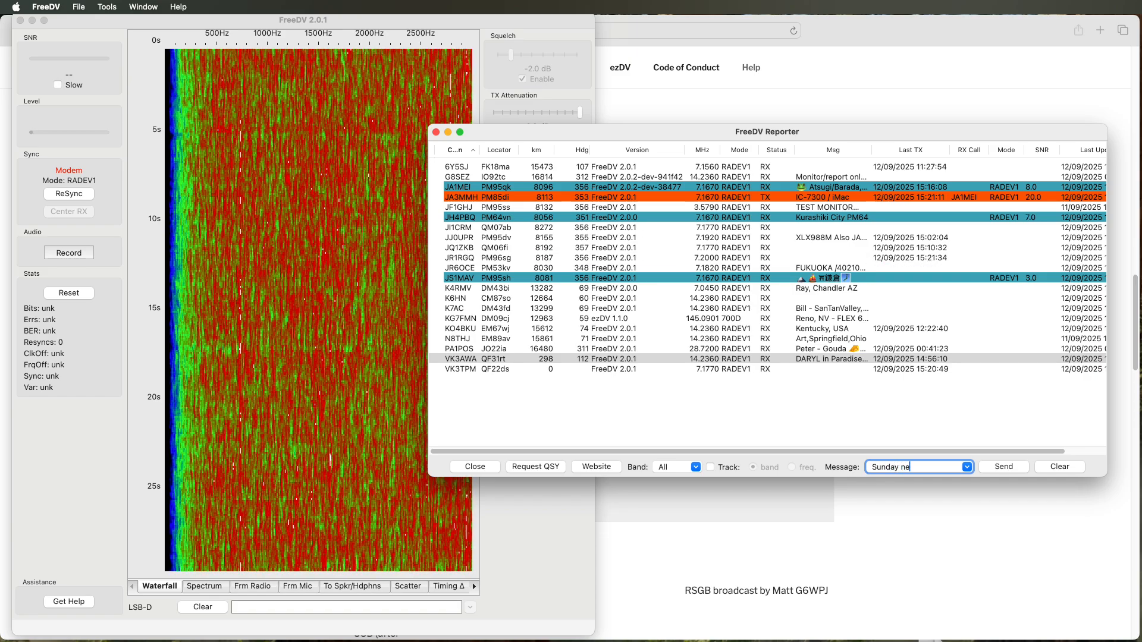
pyautogui.write('t 10:30')
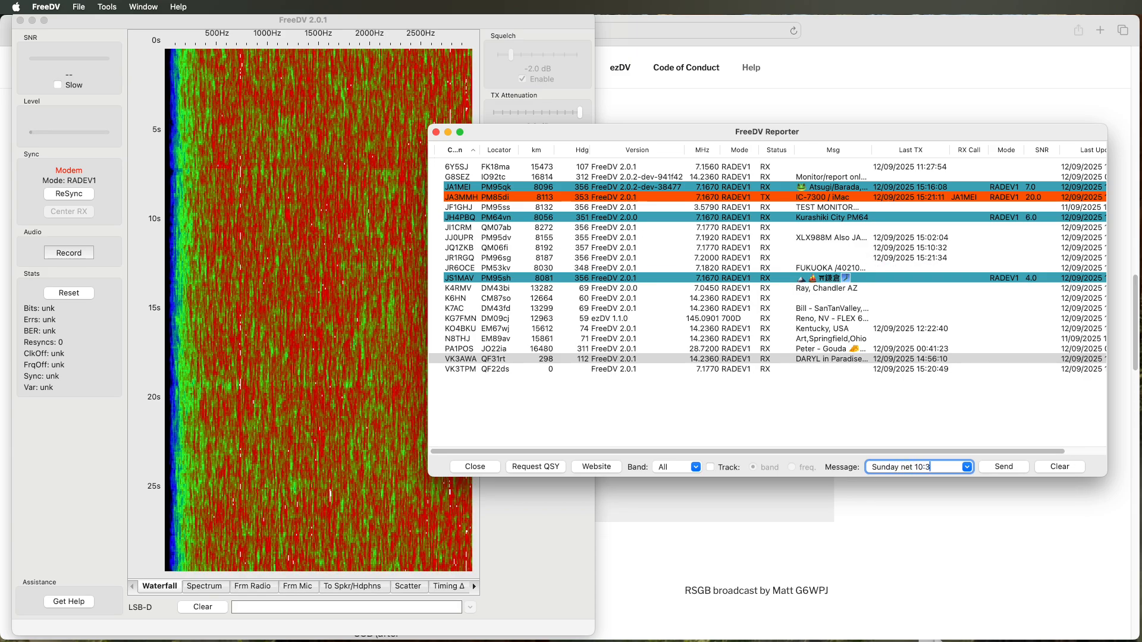
pyautogui.click(990, 470)
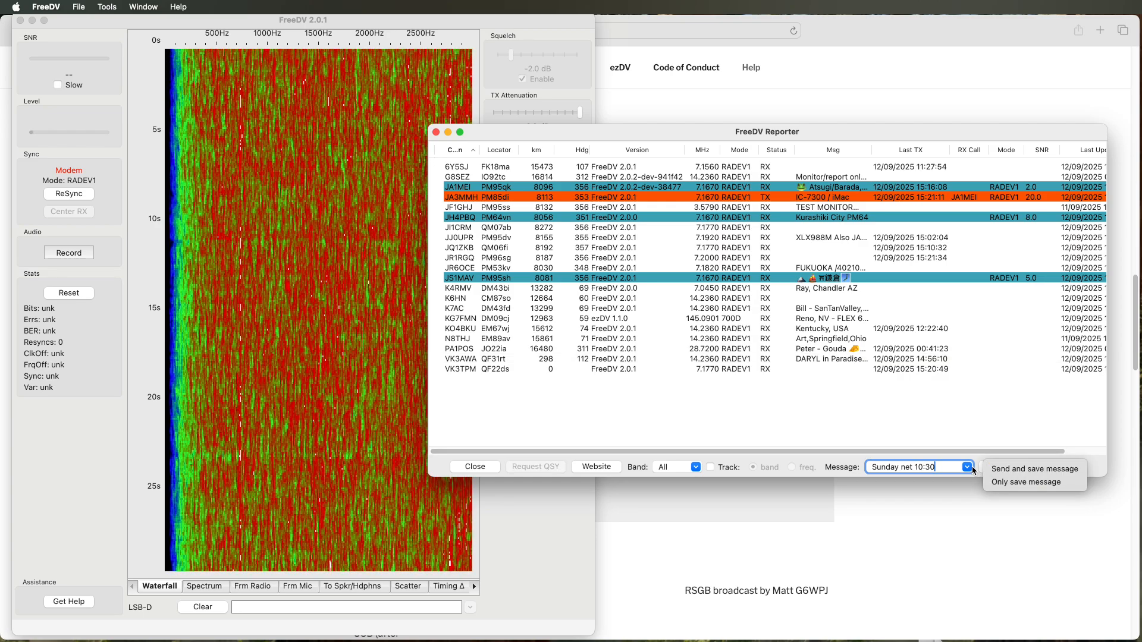
pyautogui.click(1036, 469)
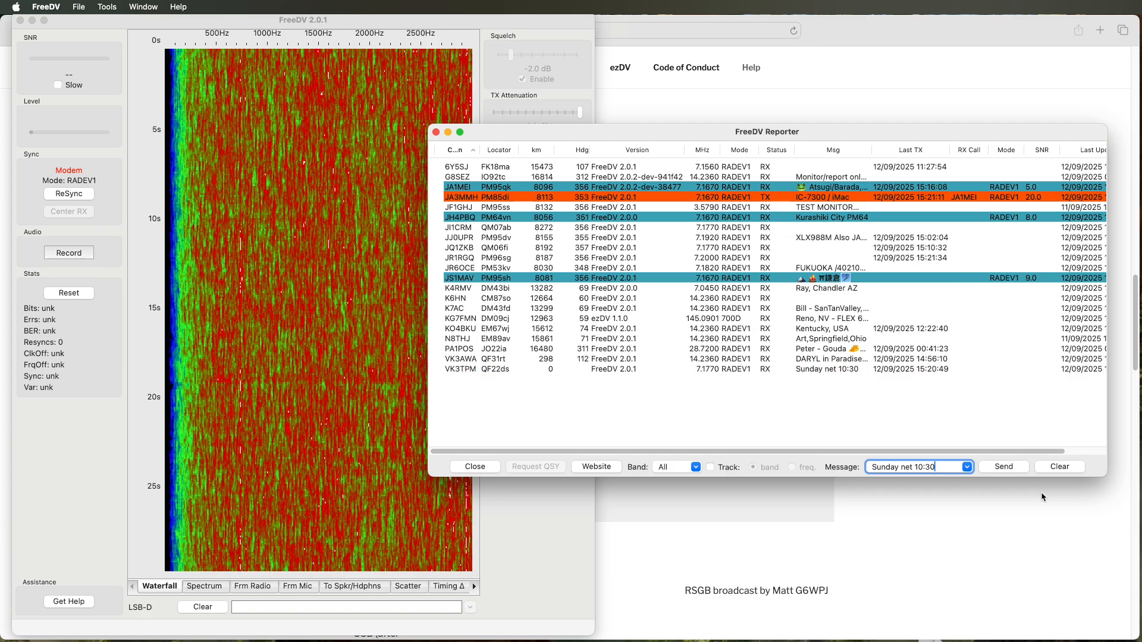
pyautogui.click(436, 132)
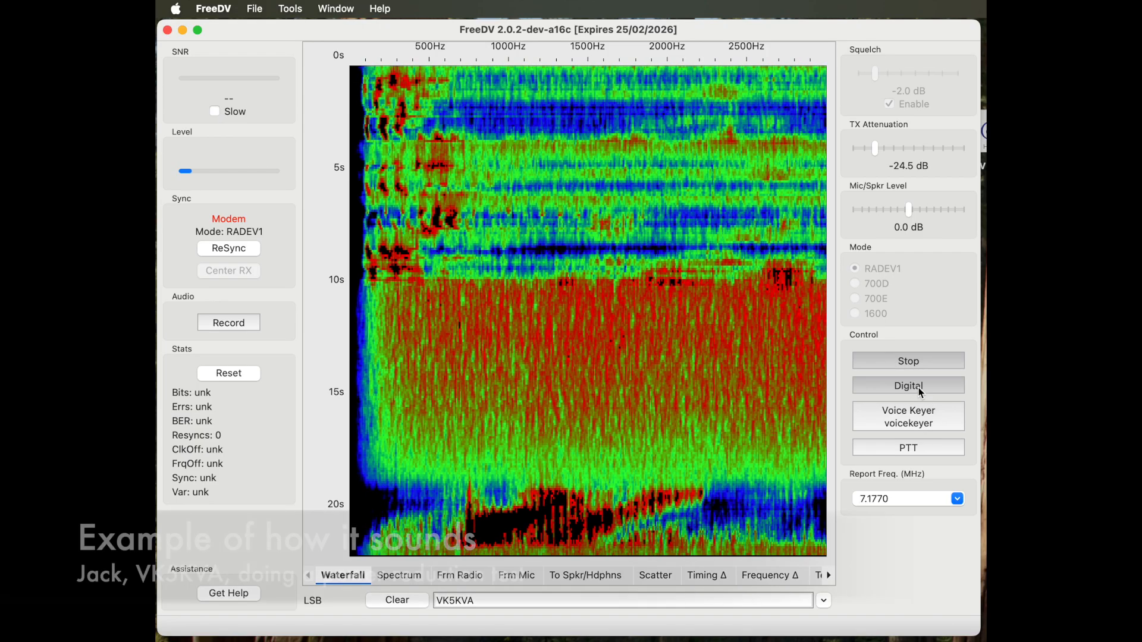
# Switch reception from analog to digital to decode the RADEV1 signal on 7.1770 MHz.
pyautogui.click(919, 387)
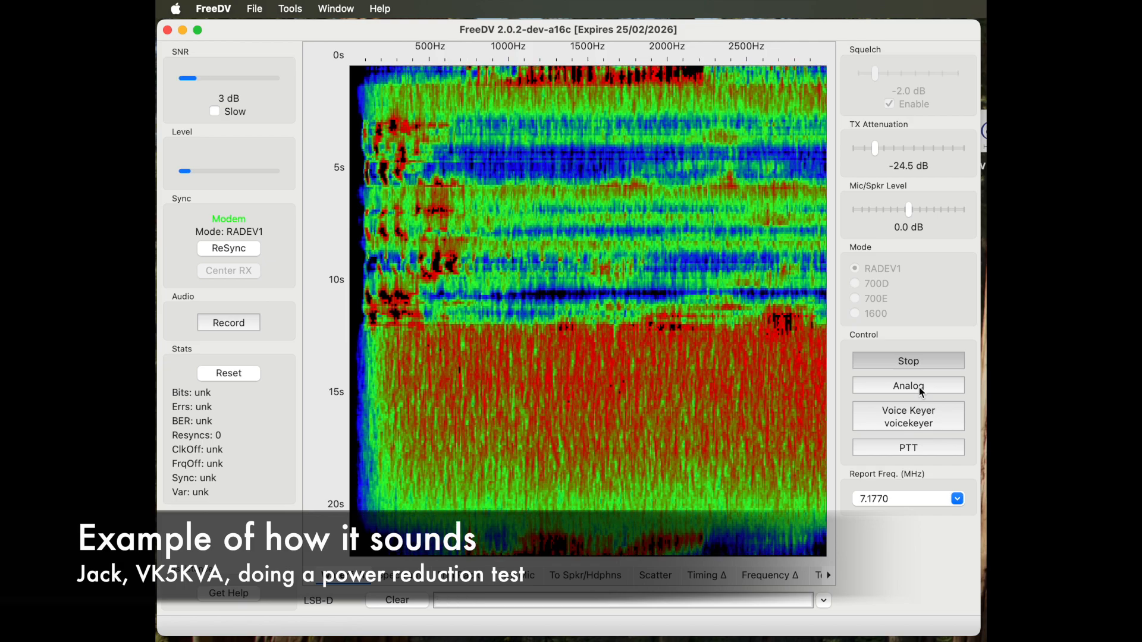